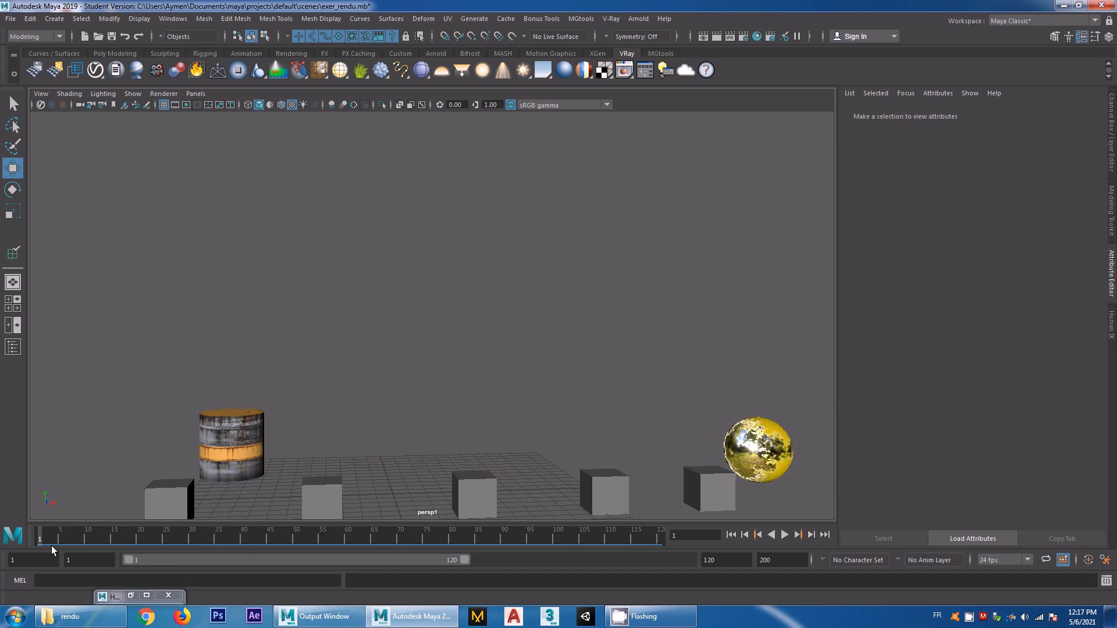
Preview the sphere's animation by scrubbing the timeline from frame 1 to frame 29 and back
left_click_drag(39, 535, 187, 539)
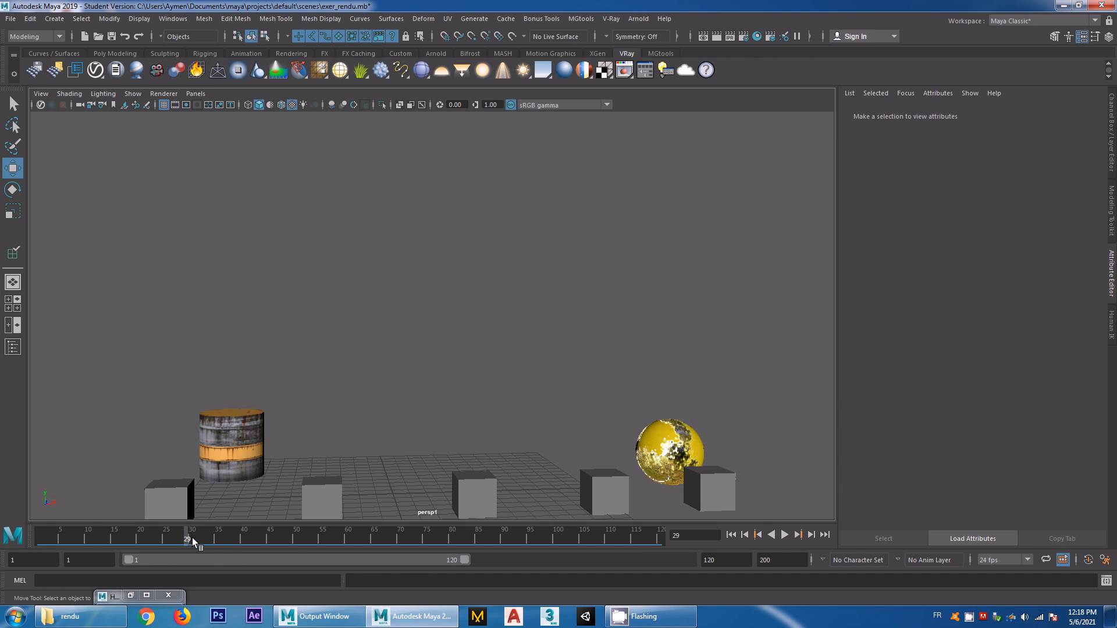
left_click_drag(185, 536, 21, 543)
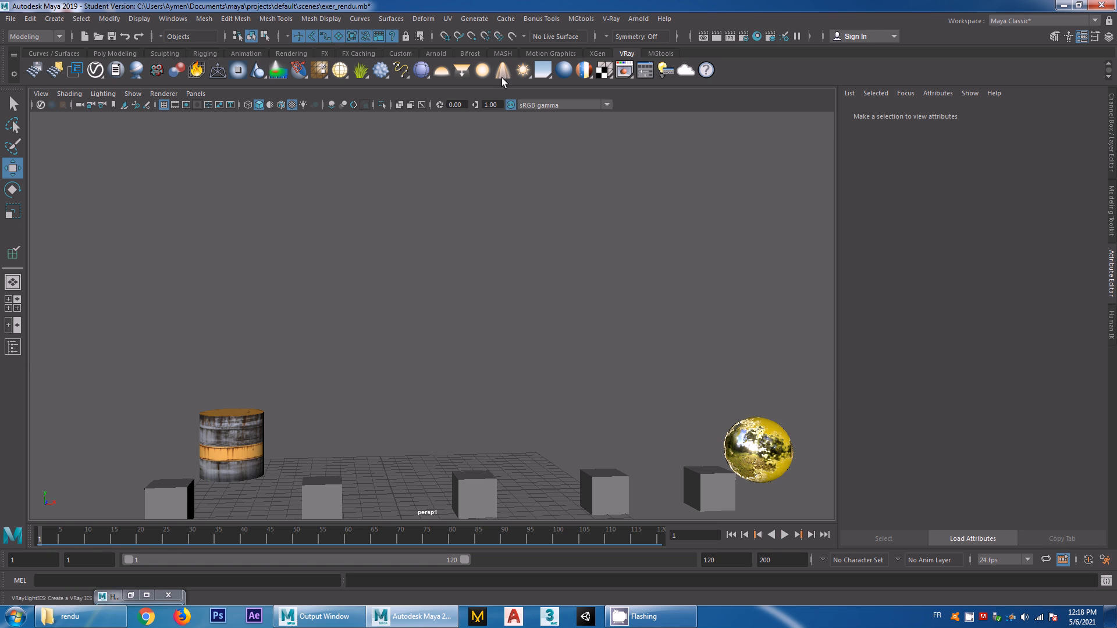
Create a V-Ray dome light, enable its dome texture with a File node, and choose sunny_vondelpark_8k.hdr as the image to load
left_click(447, 71)
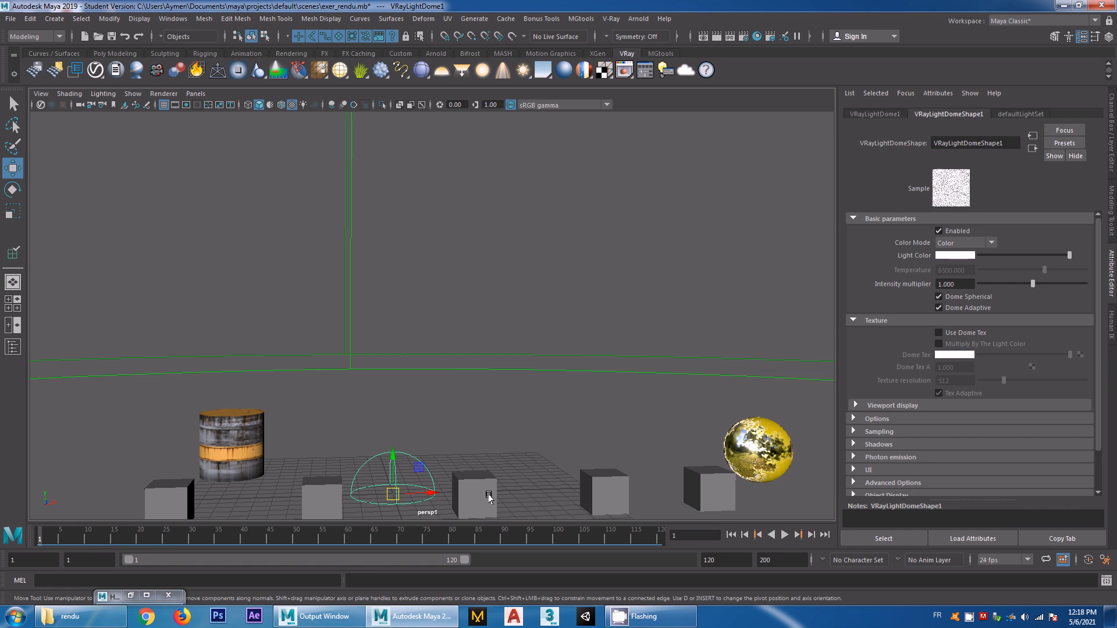
left_click(939, 333)
left_click(1079, 355)
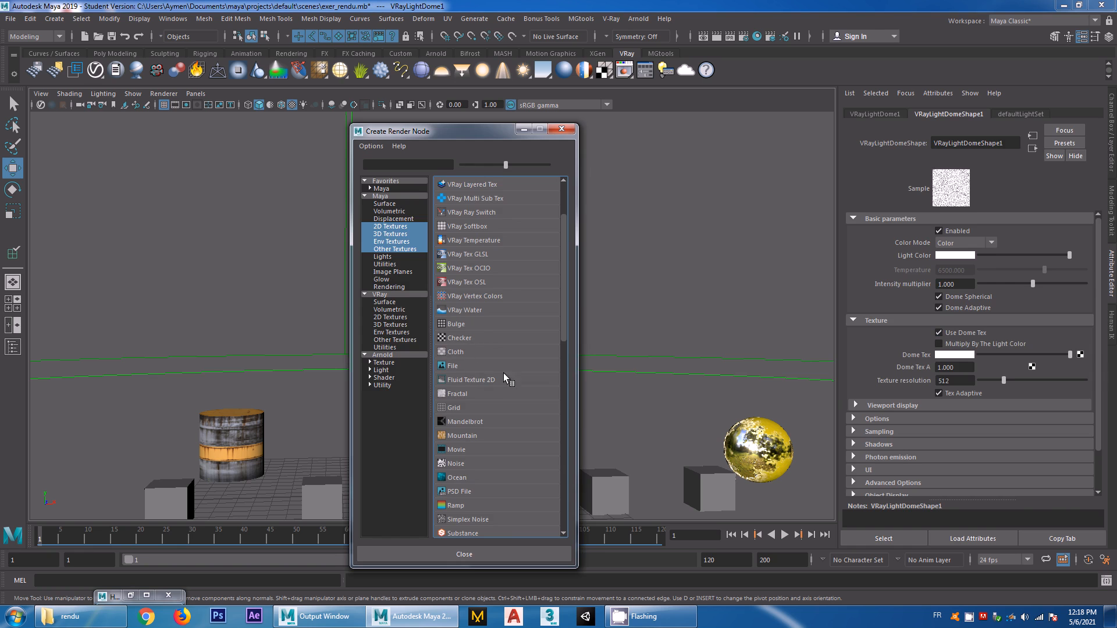
left_click(456, 365)
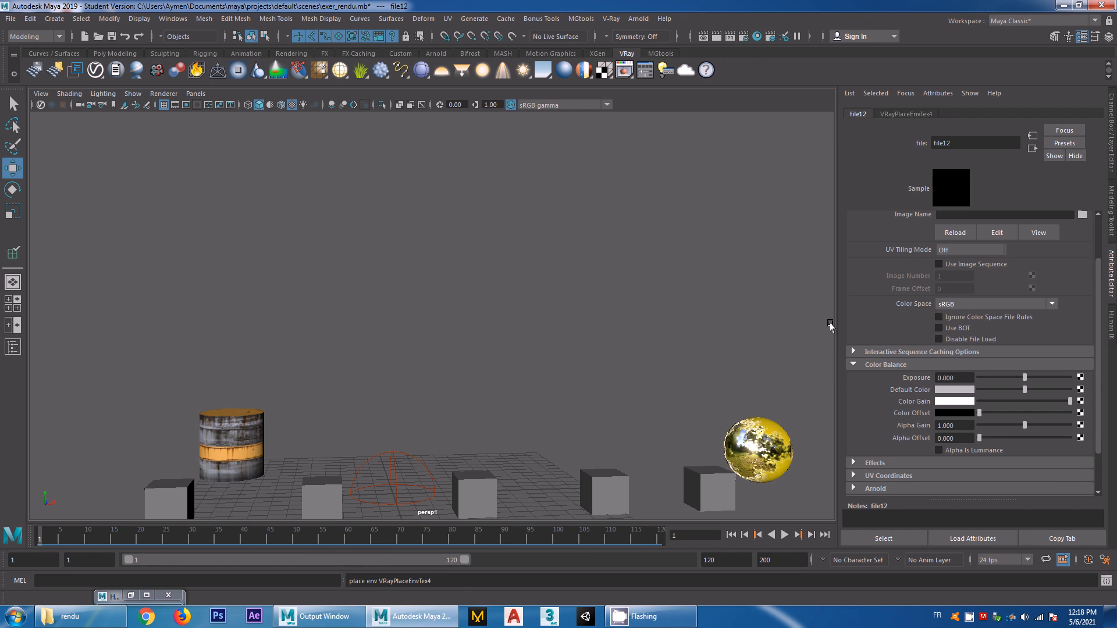
left_click(1082, 214)
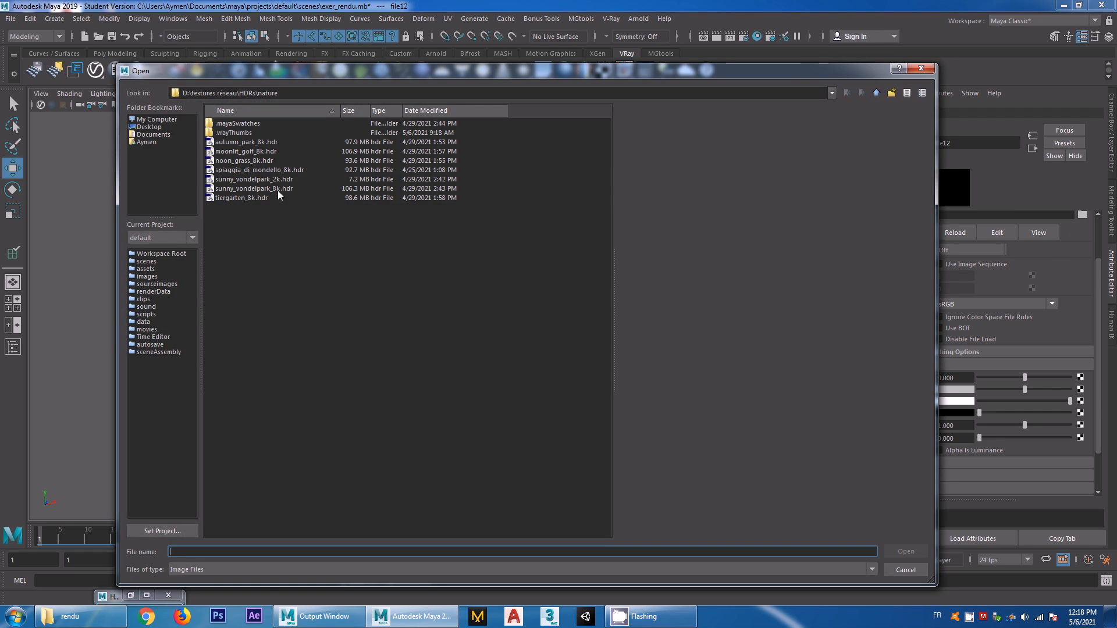
left_click(246, 189)
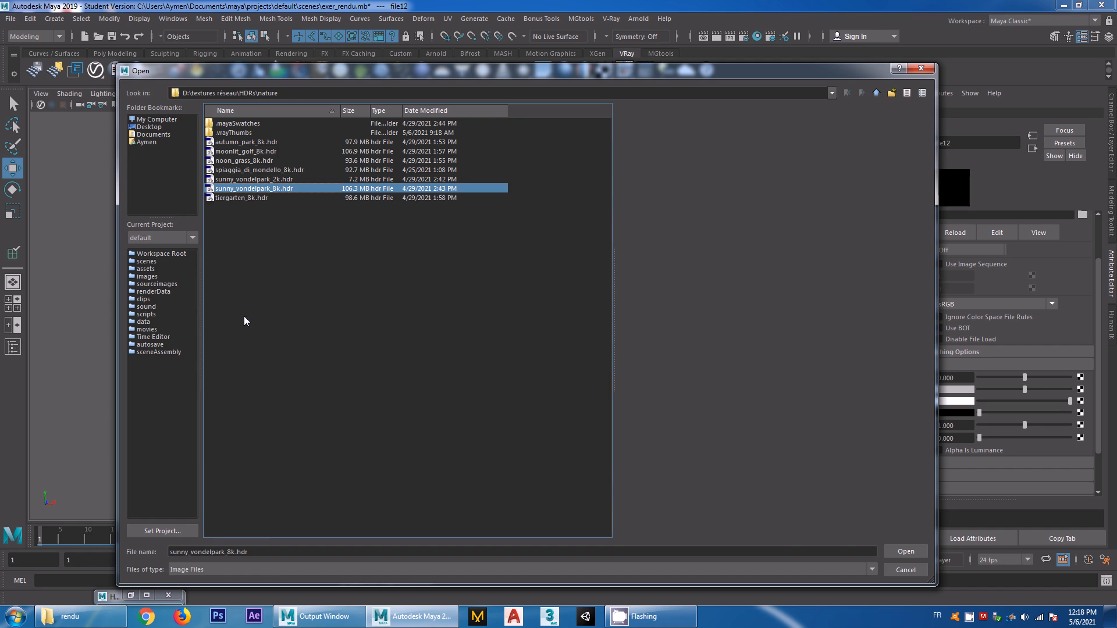
Switch to Chrome, open hdrihaven.com and display the Nature category of its HDRIs
left_click(153, 619)
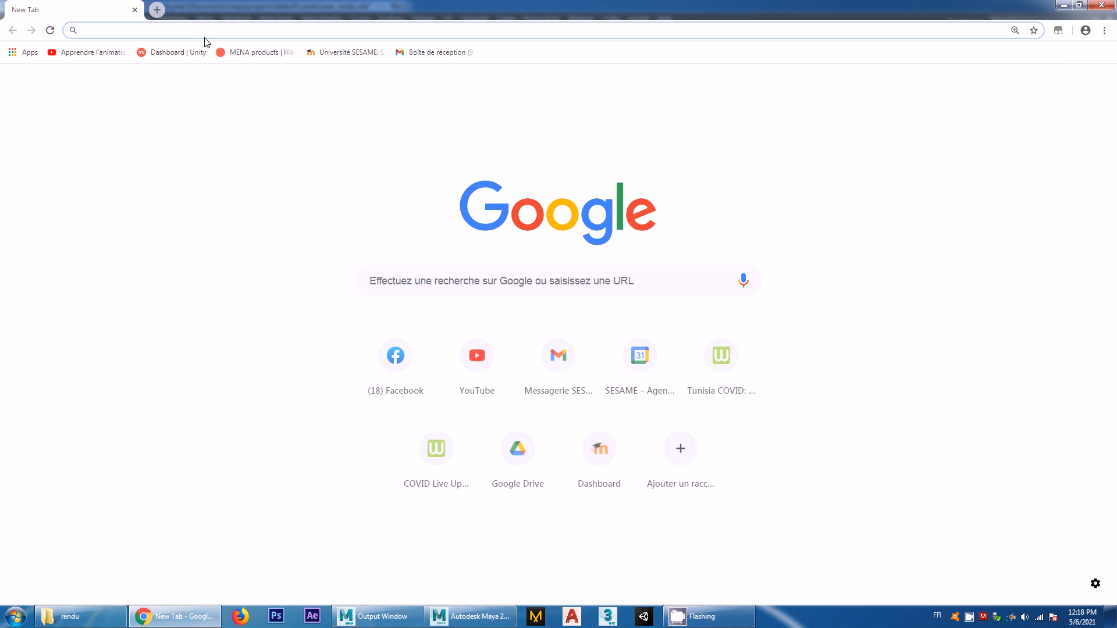
type("hdrihaven.com")
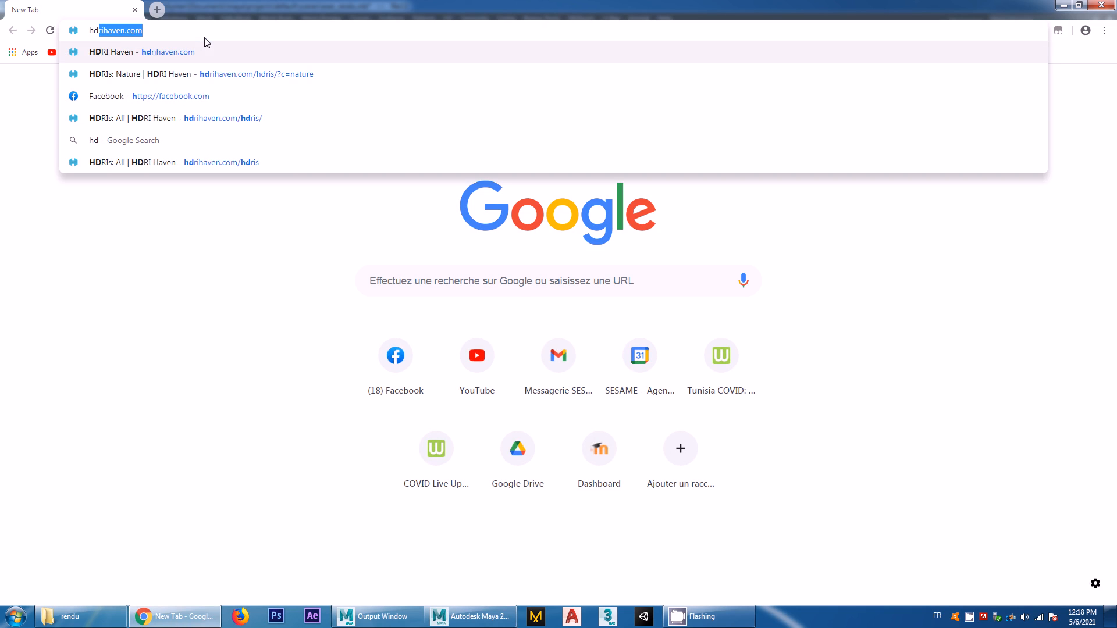
key("Return")
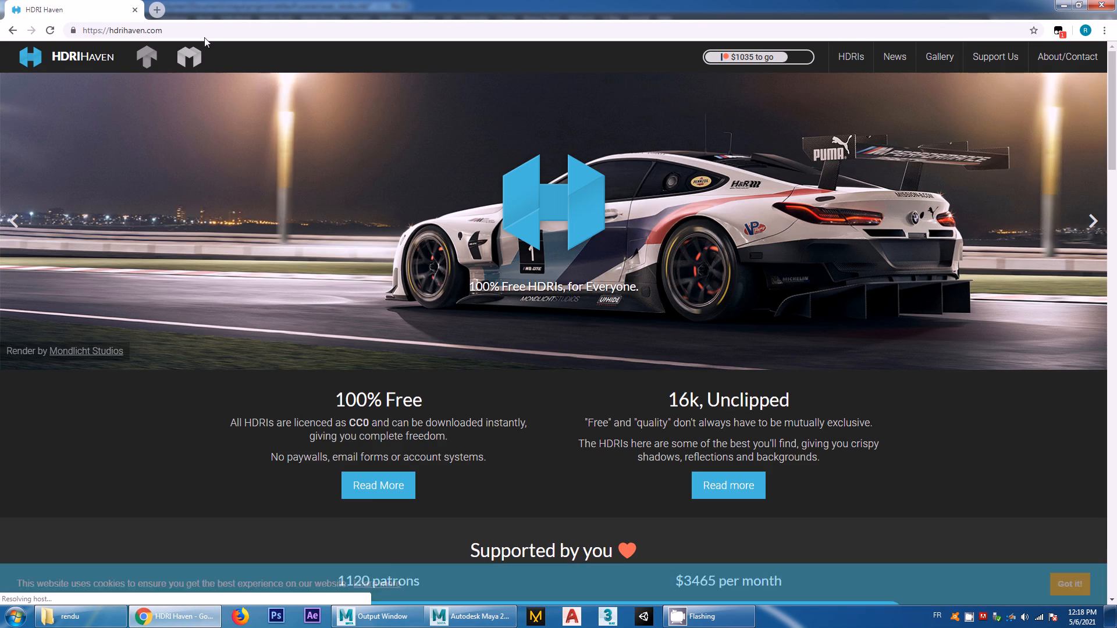
scroll(749, 405, "down", 3)
scroll(749, 405, "down", 3)
scroll(749, 405, "up", 5)
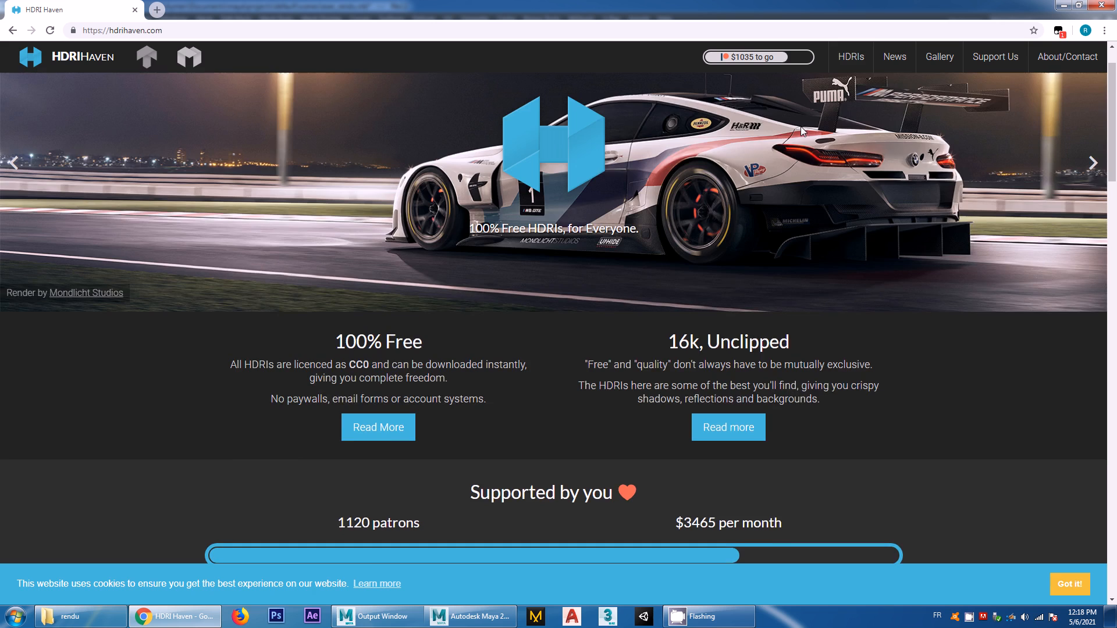
left_click(850, 56)
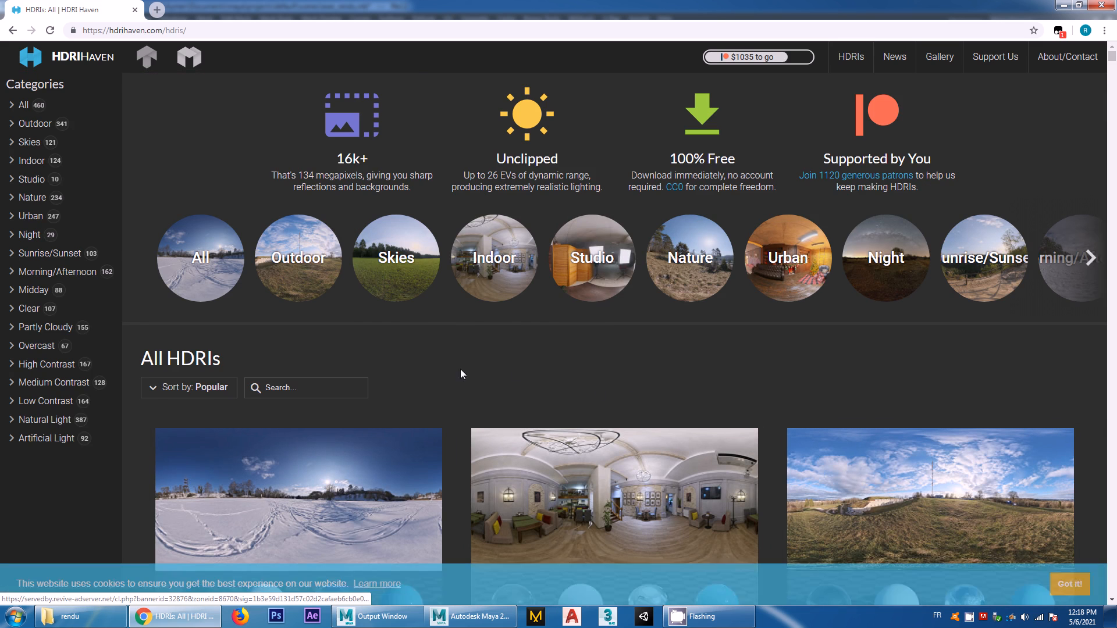
left_click(683, 273)
Browse the Nature HDRIs, filter them by Sun, and examine the download resolutions offered for Oberer Kuhberg
scroll(640, 404, "down", 8)
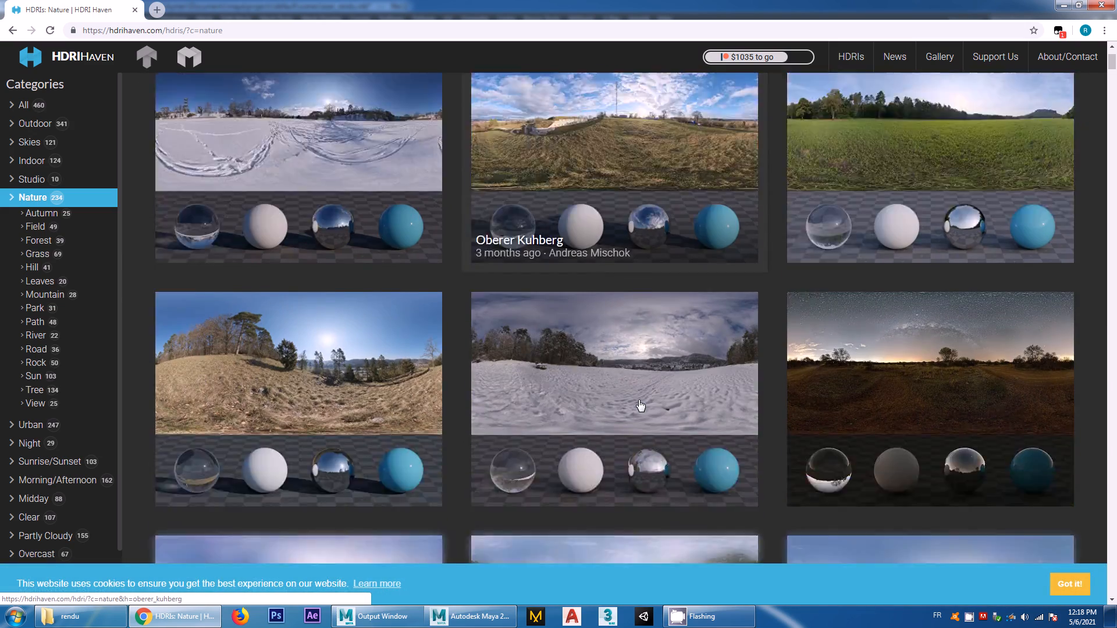
scroll(640, 404, "down", 10)
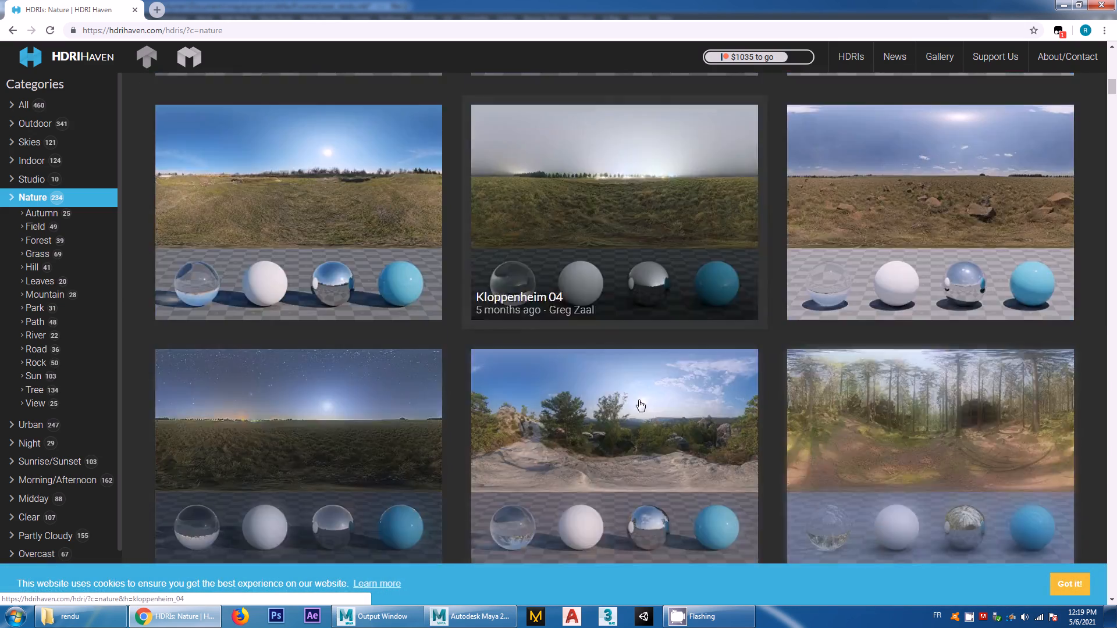
scroll(652, 384, "down", 8)
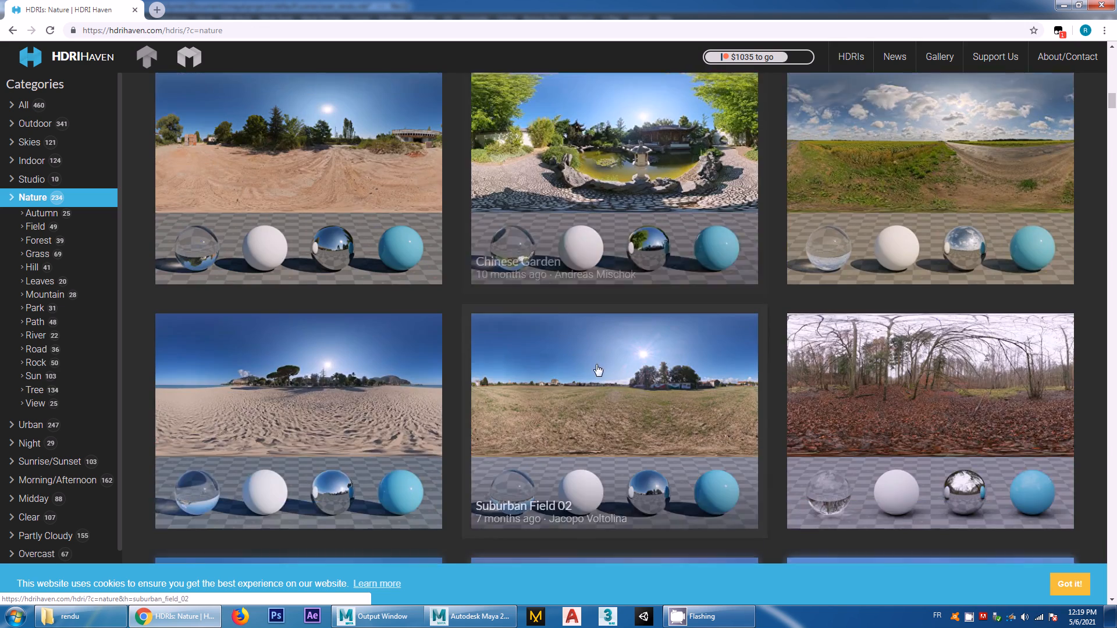
scroll(653, 383, "down", 6)
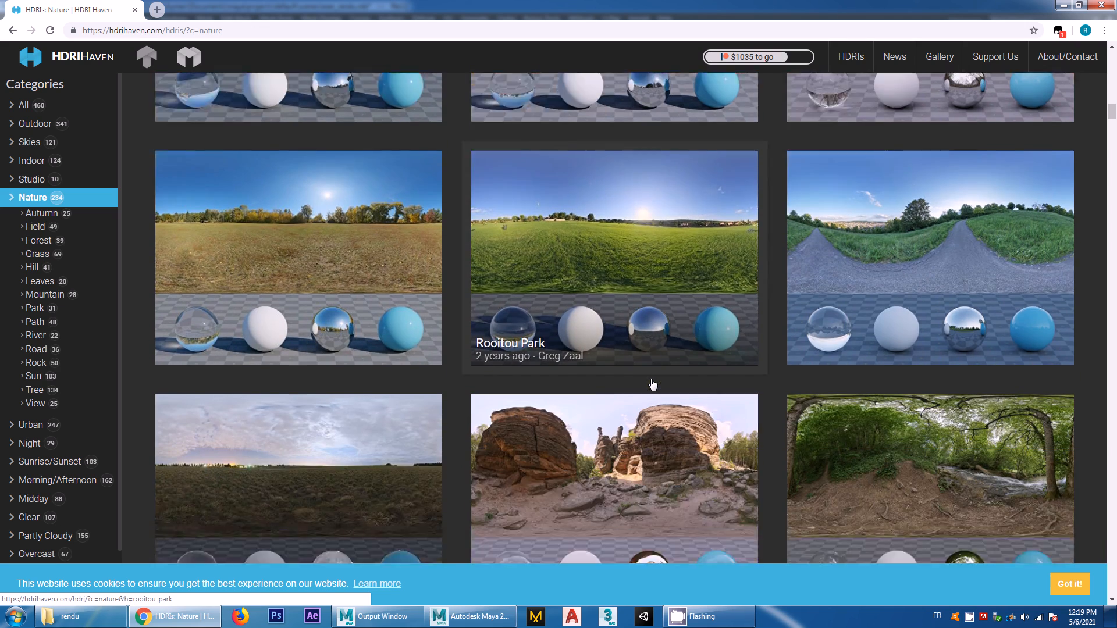
scroll(469, 372, "down", 15)
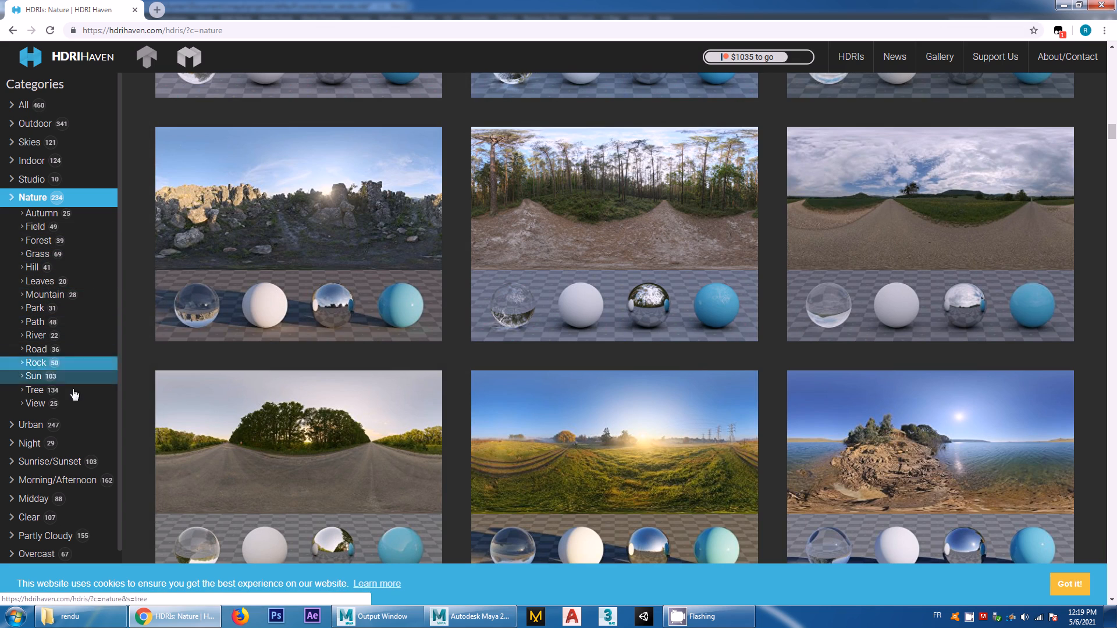
left_click(35, 375)
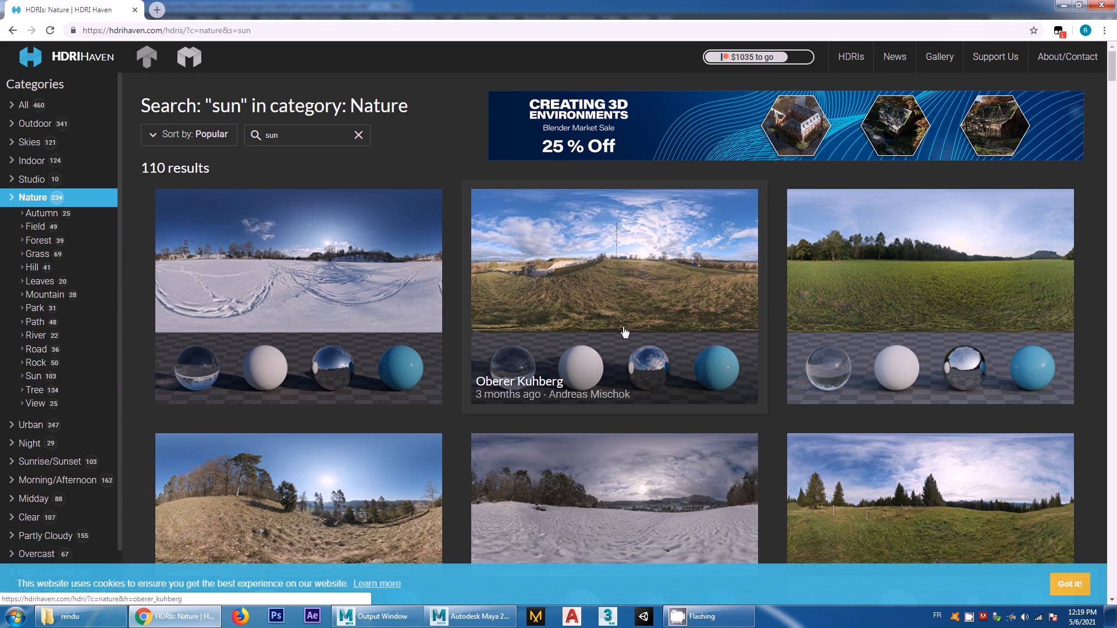
left_click(635, 299)
scroll(544, 461, "down", 9)
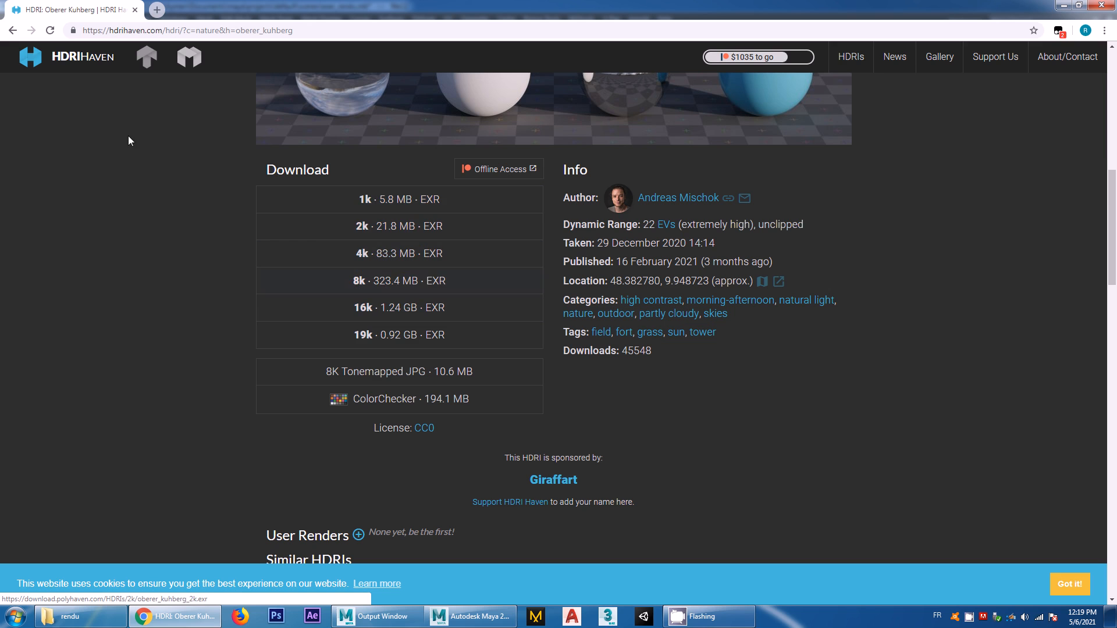
Return to Maya and load sunny_vondelpark_2k.hdr as the dome texture's image, accepting the student version notice
left_click(1064, 5)
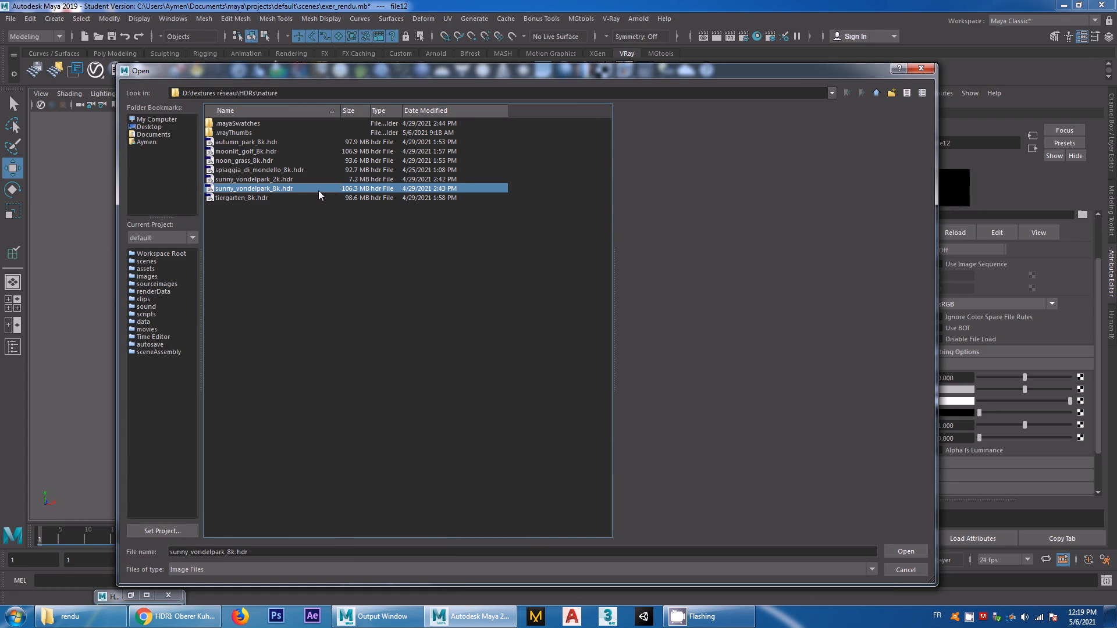
left_click(270, 180)
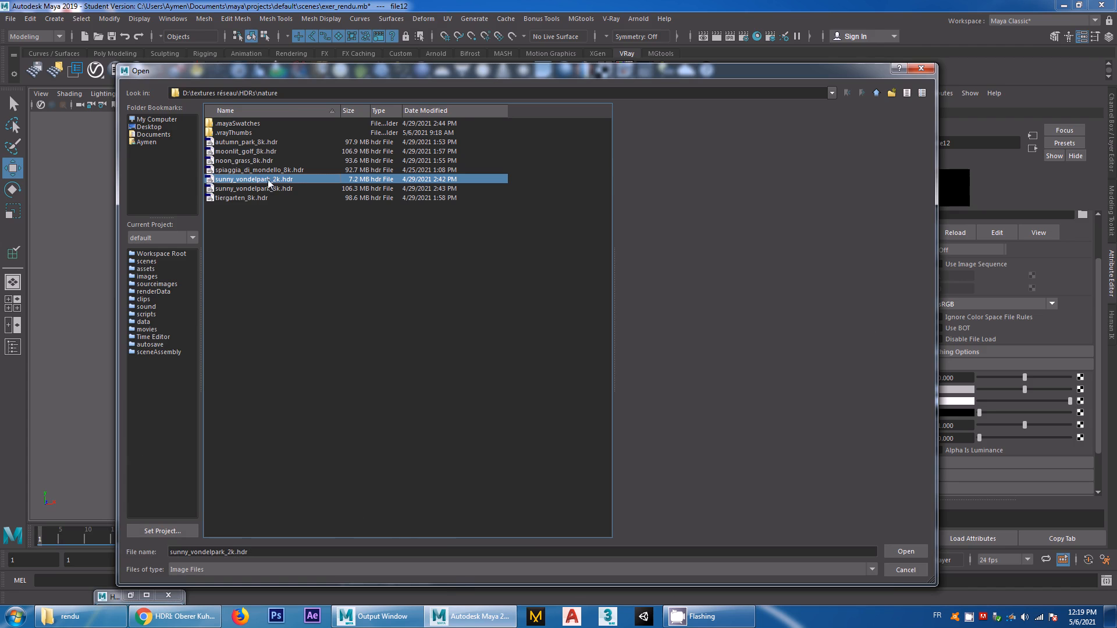
left_click(900, 552)
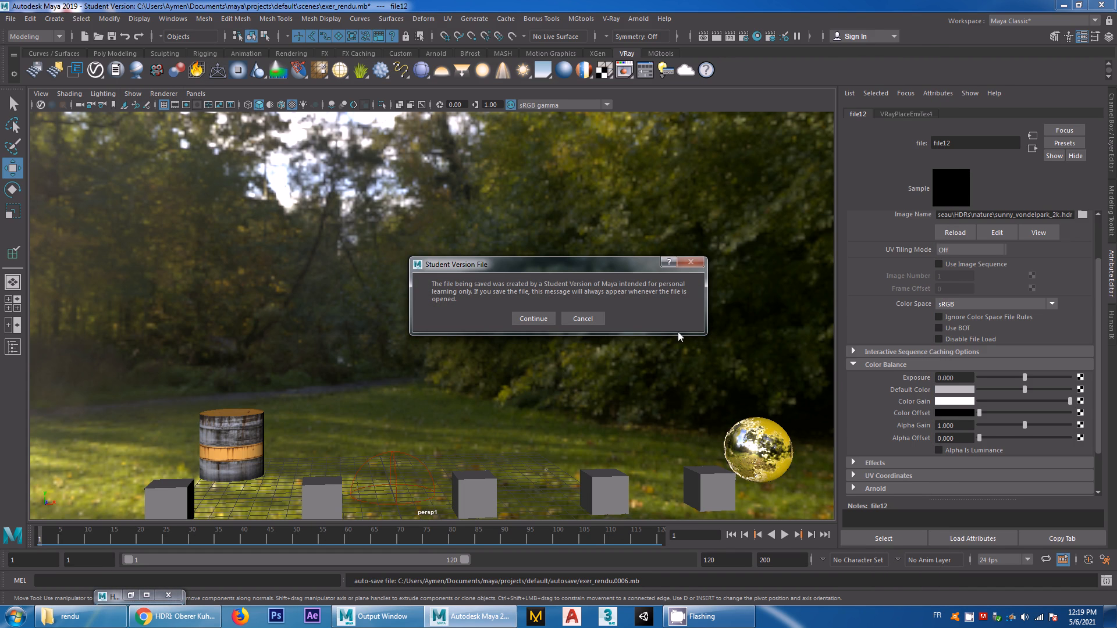
left_click(529, 319)
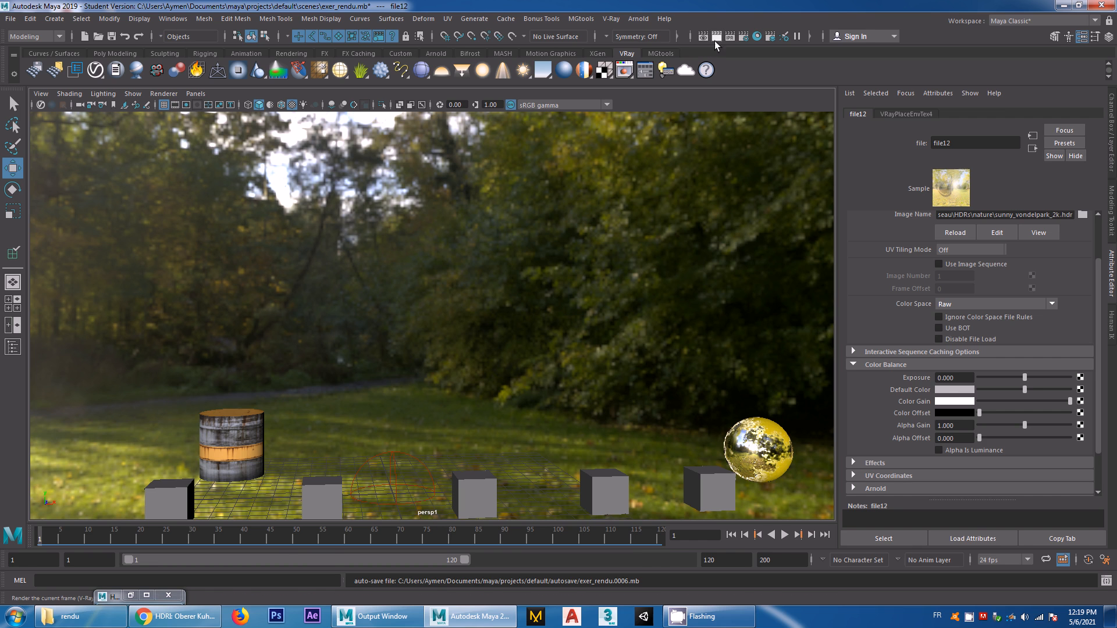
Render the current frame with V-Ray, inspect the barrel and cubes up close with and without exposure correction, and close the frame buffer
left_click(716, 37)
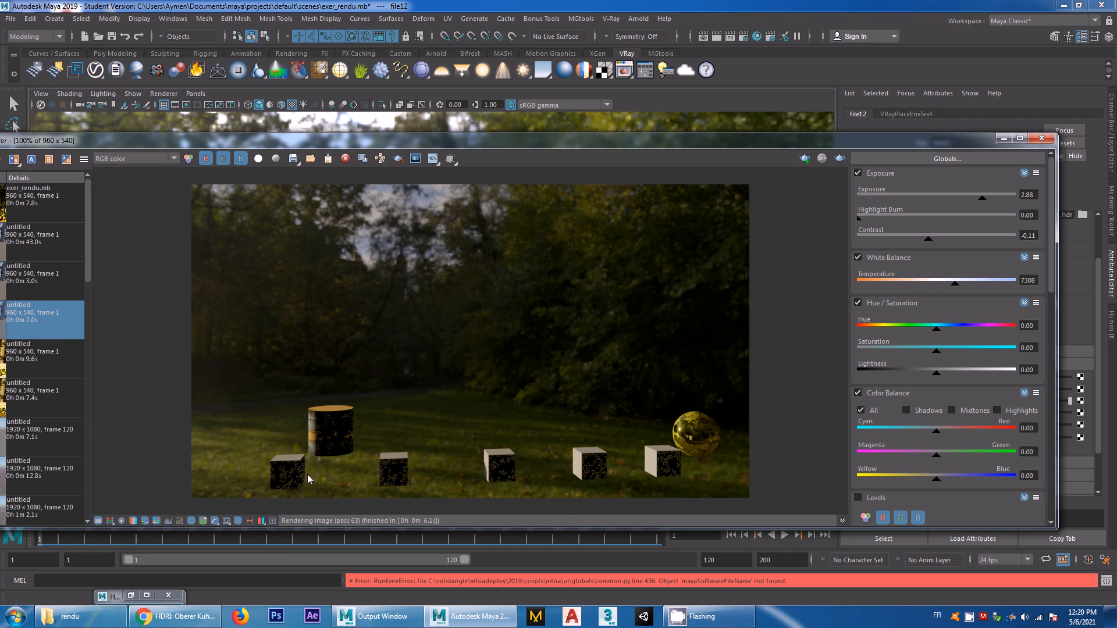
scroll(307, 474, "up", 2)
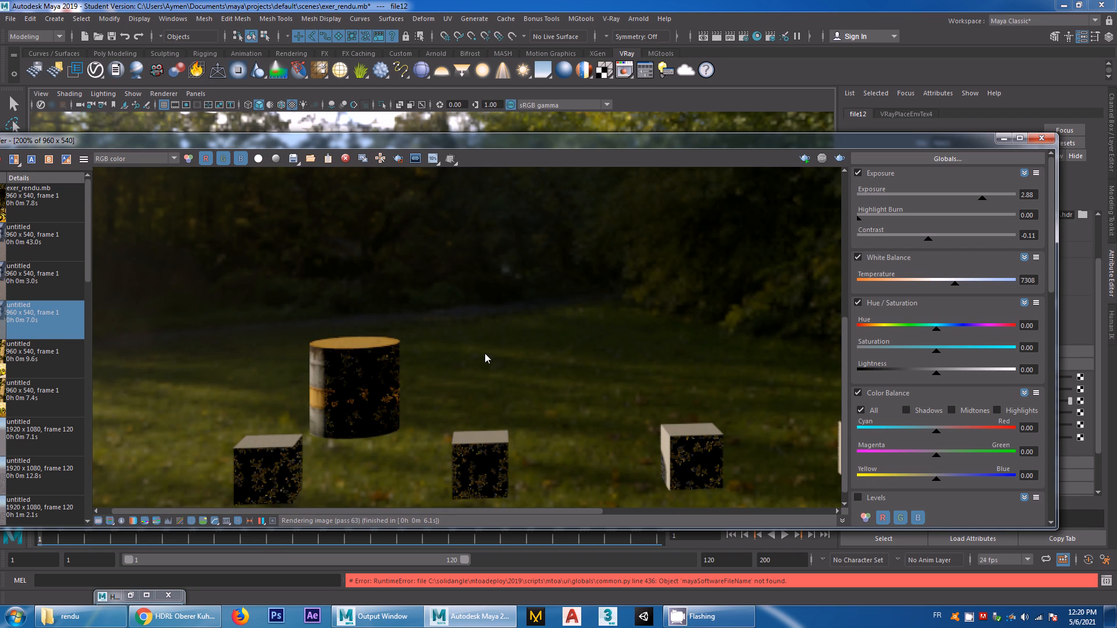
left_click(859, 173)
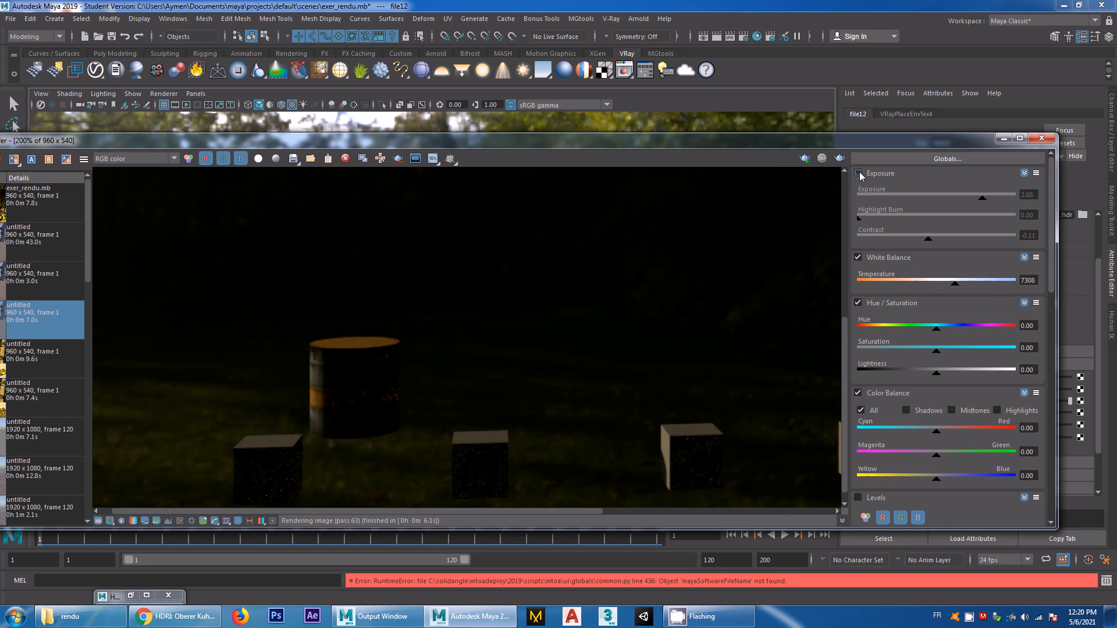
left_click(858, 174)
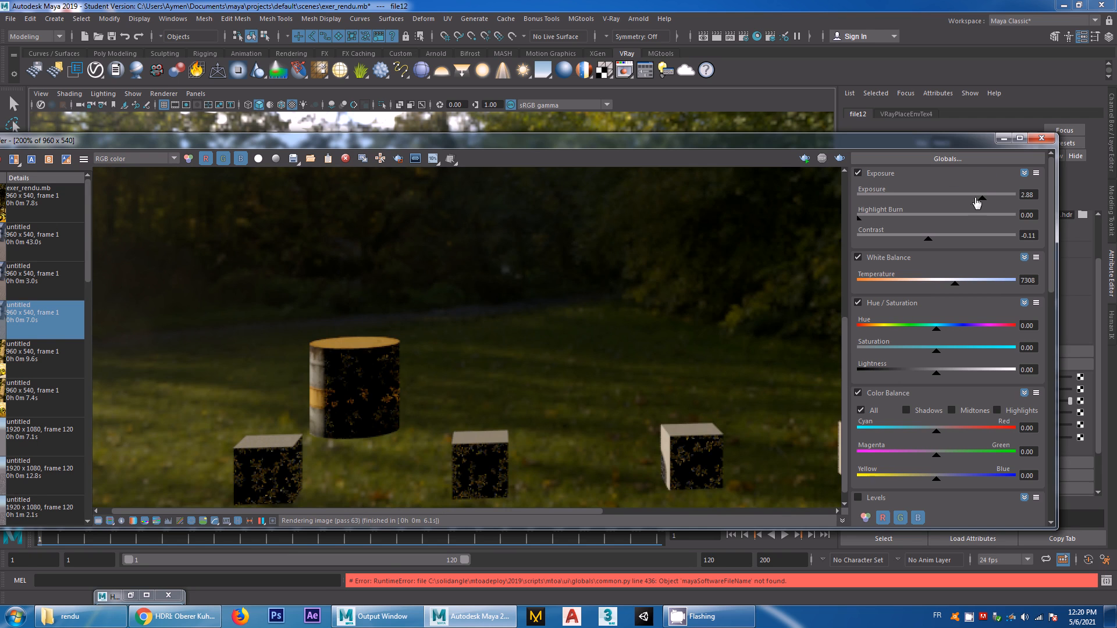
left_click(1042, 139)
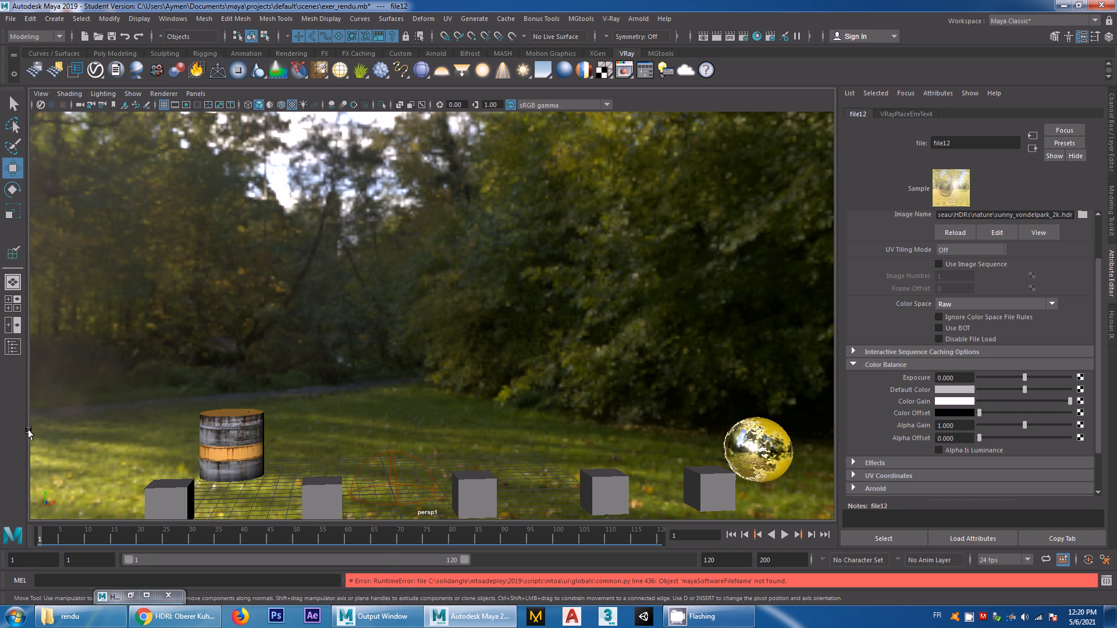
Select VRayLightDome1 in the Outliner and set its environment texture placement to a horizontal rotation of 270
left_click(14, 349)
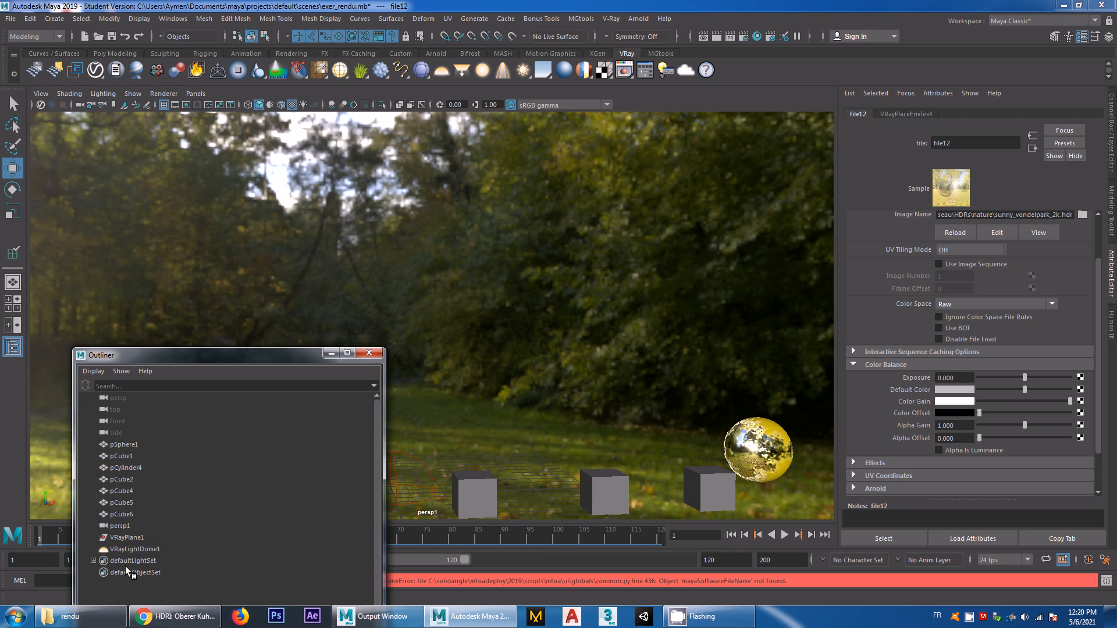
left_click(135, 550)
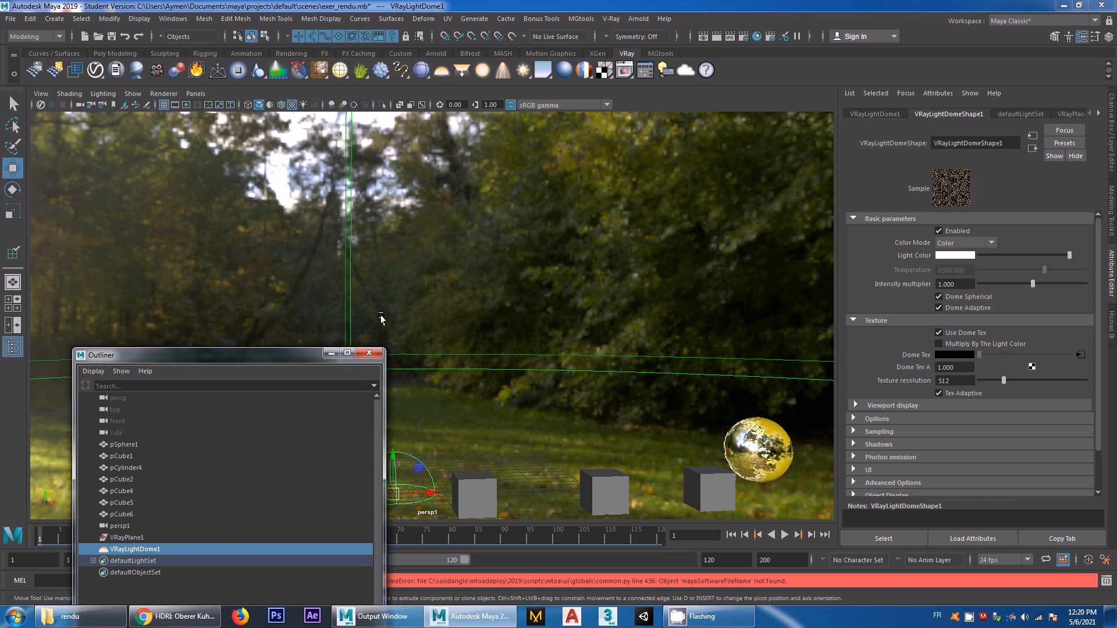
left_click(1073, 113)
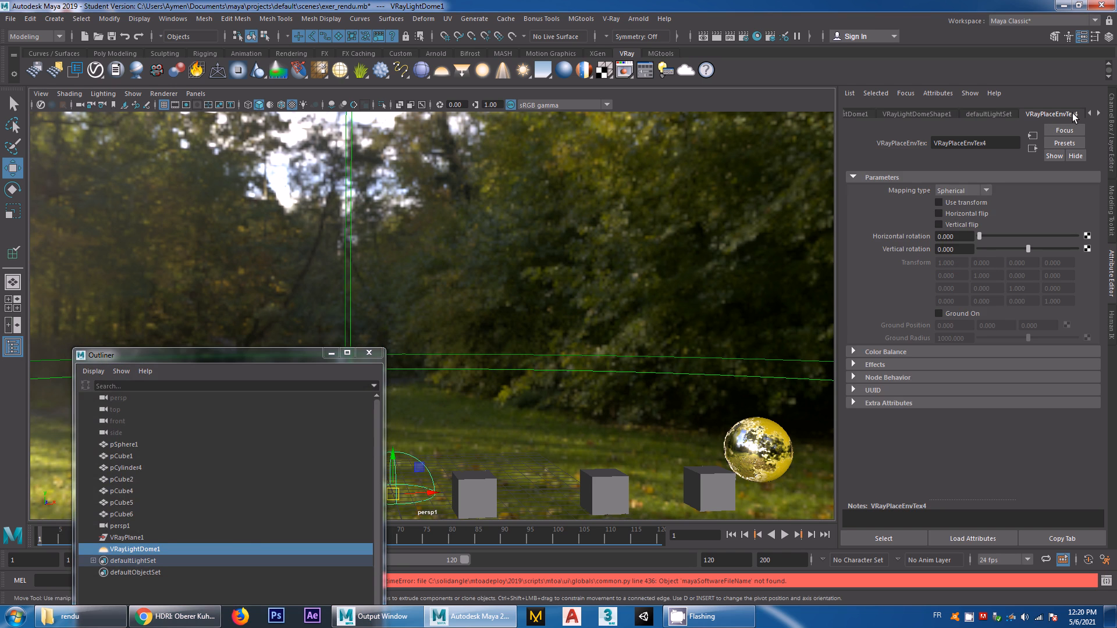
left_click(956, 235)
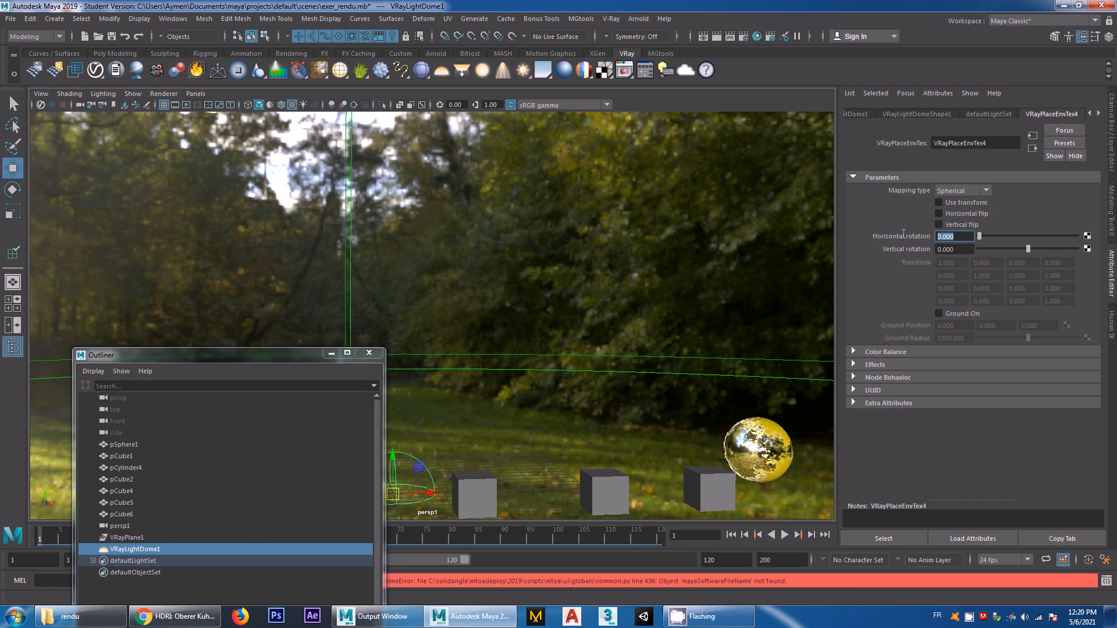
type("270")
key("Return")
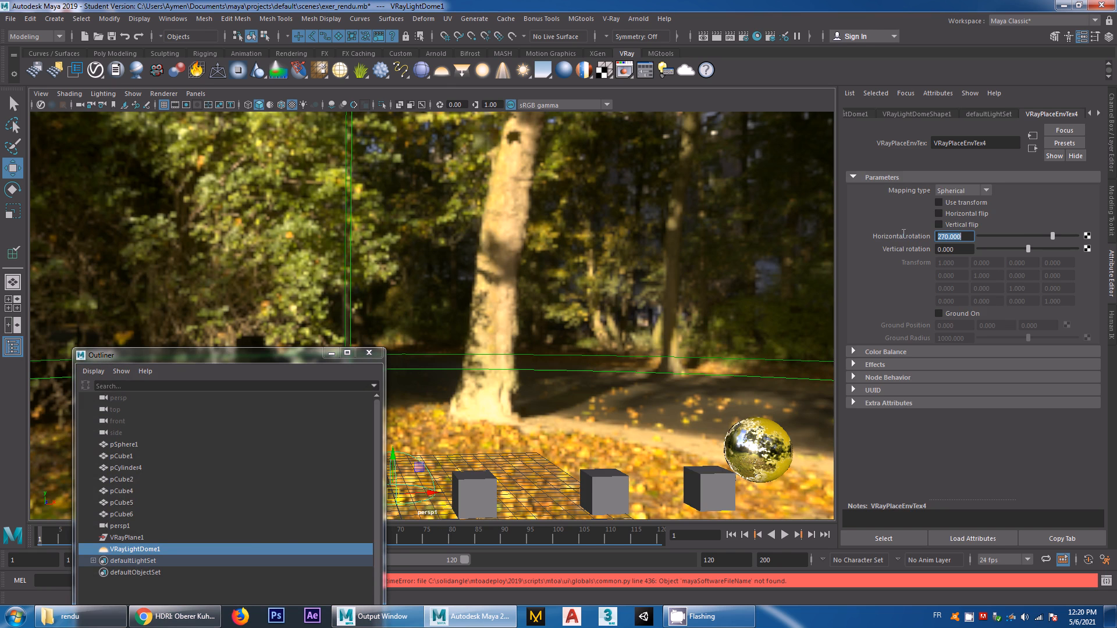
left_click(369, 353)
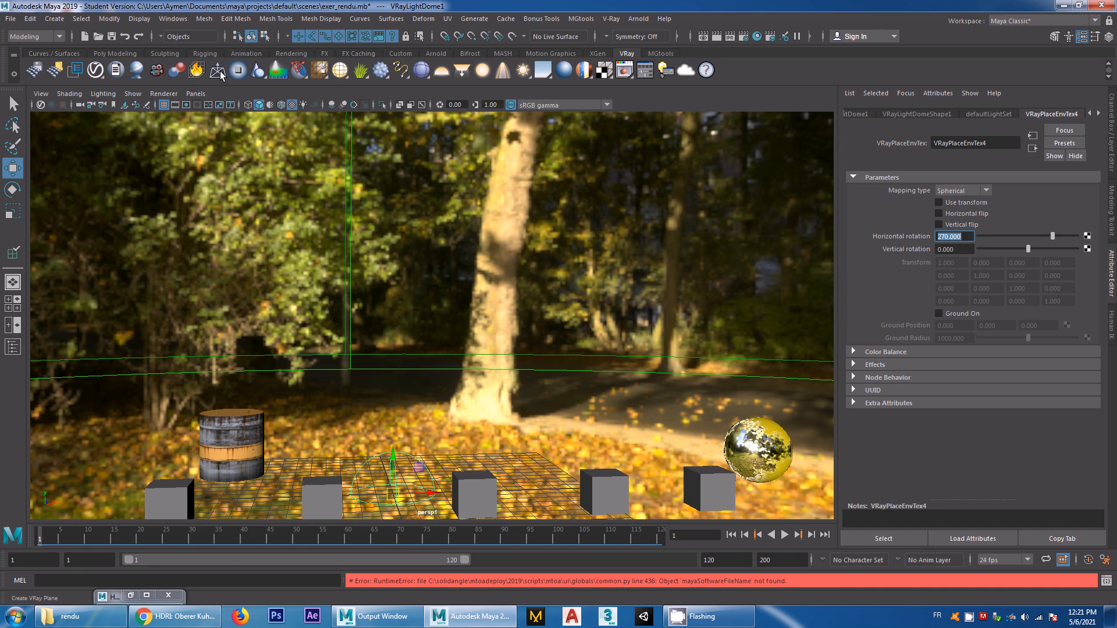
Create a V-Ray plane in the scene
left_click(199, 69)
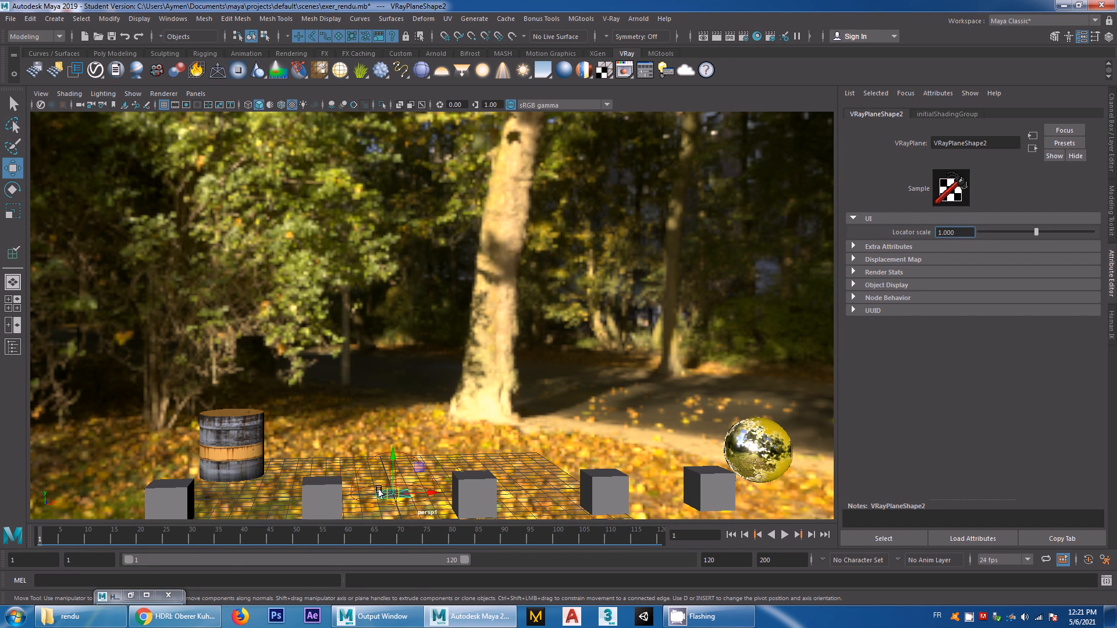
Assign a new VRay Mtl Wrapper material to the V-Ray plane
right_click(395, 494)
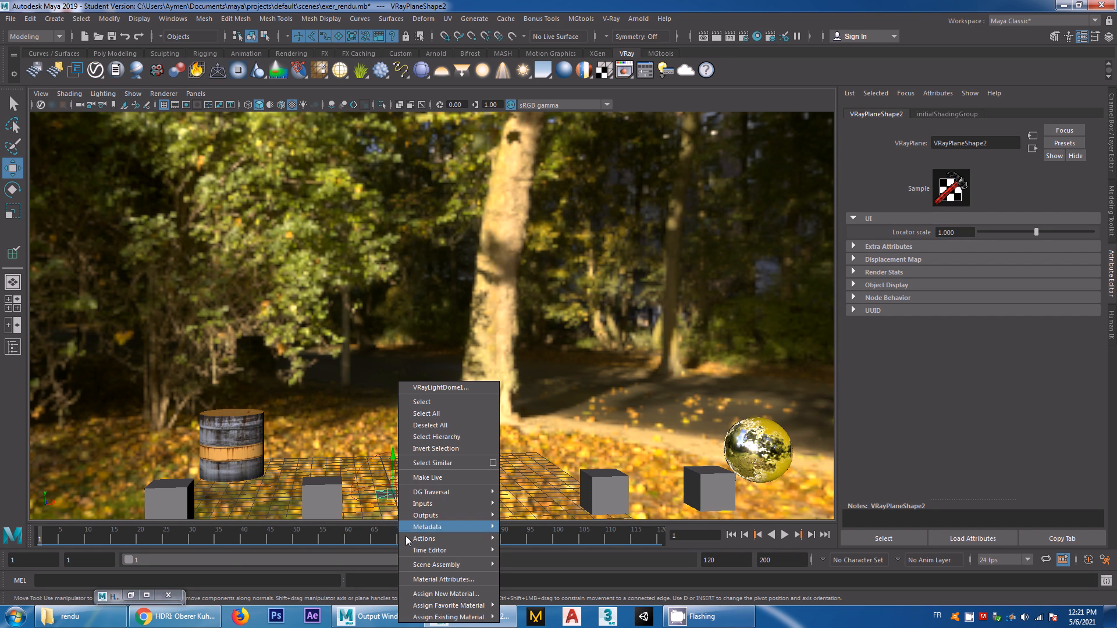
left_click(422, 593)
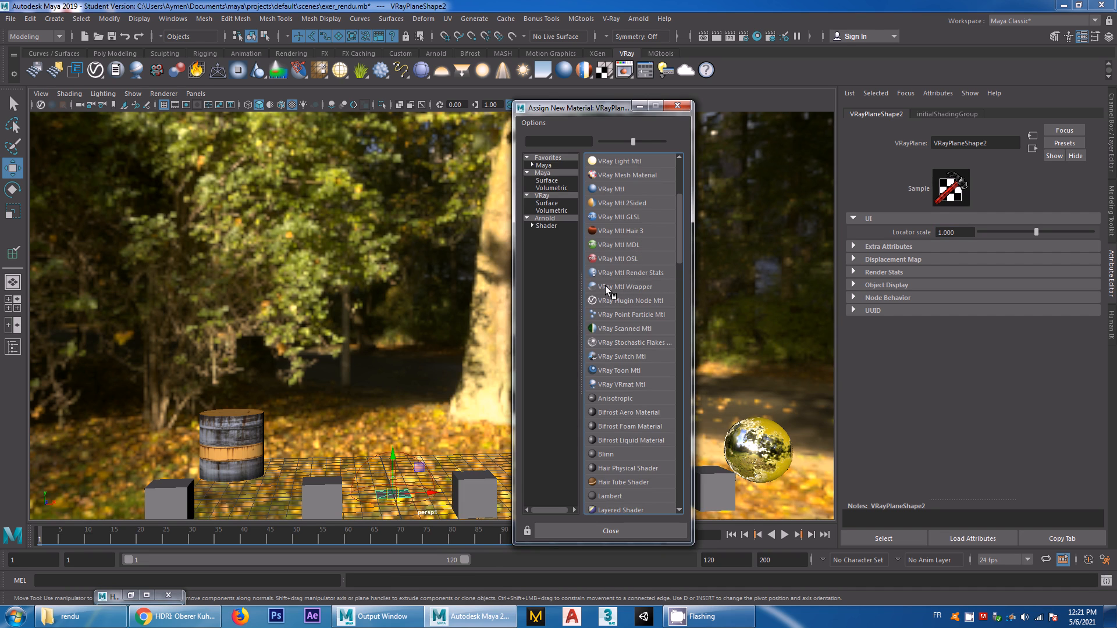
left_click(634, 288)
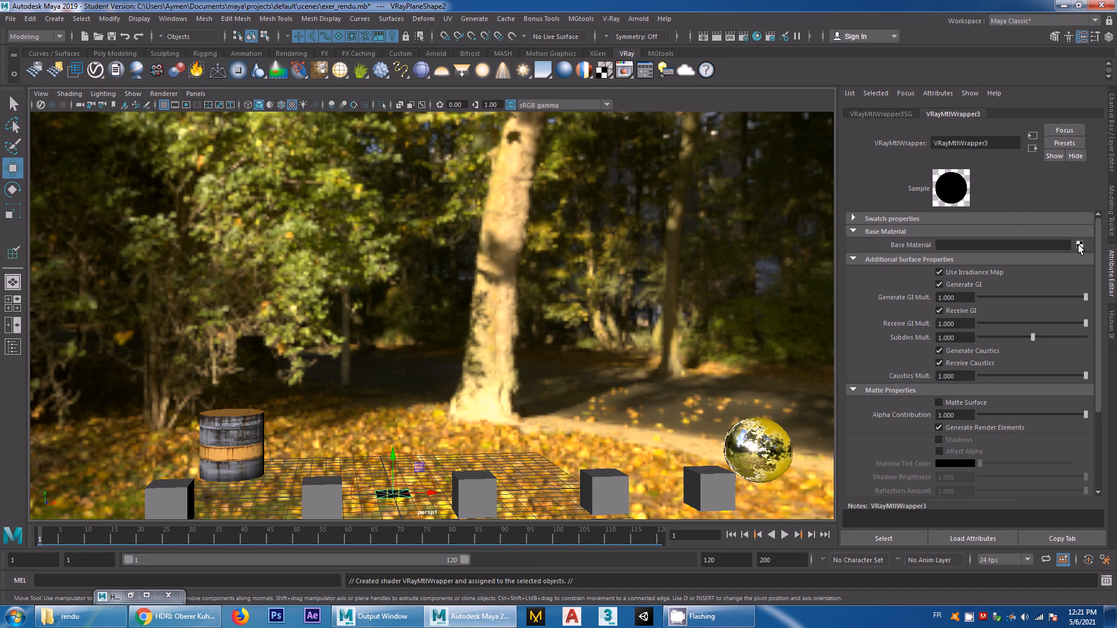
Connect a file texture to the wrapper's Base Material and load sunny_vondelpark_2k.hdr as its image
left_click(1079, 245)
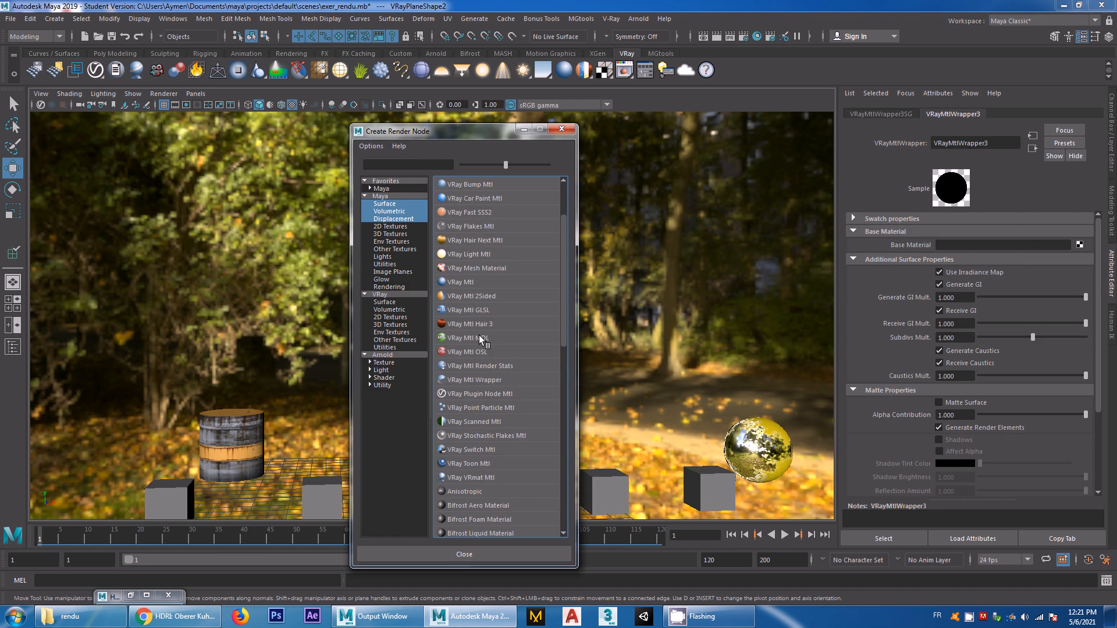
left_click(388, 227)
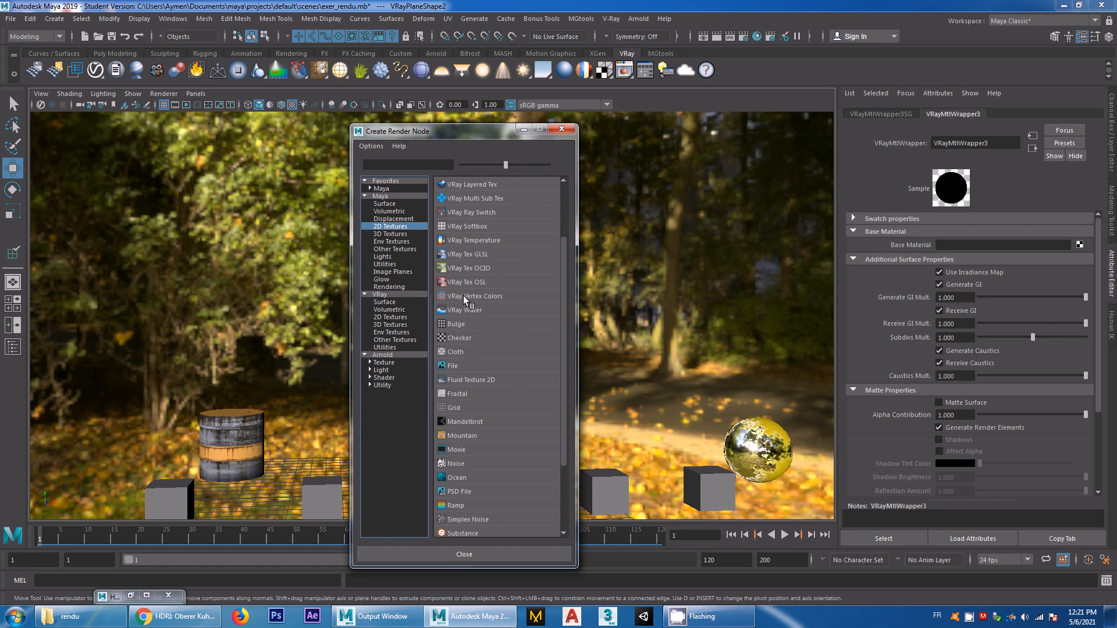
left_click(455, 367)
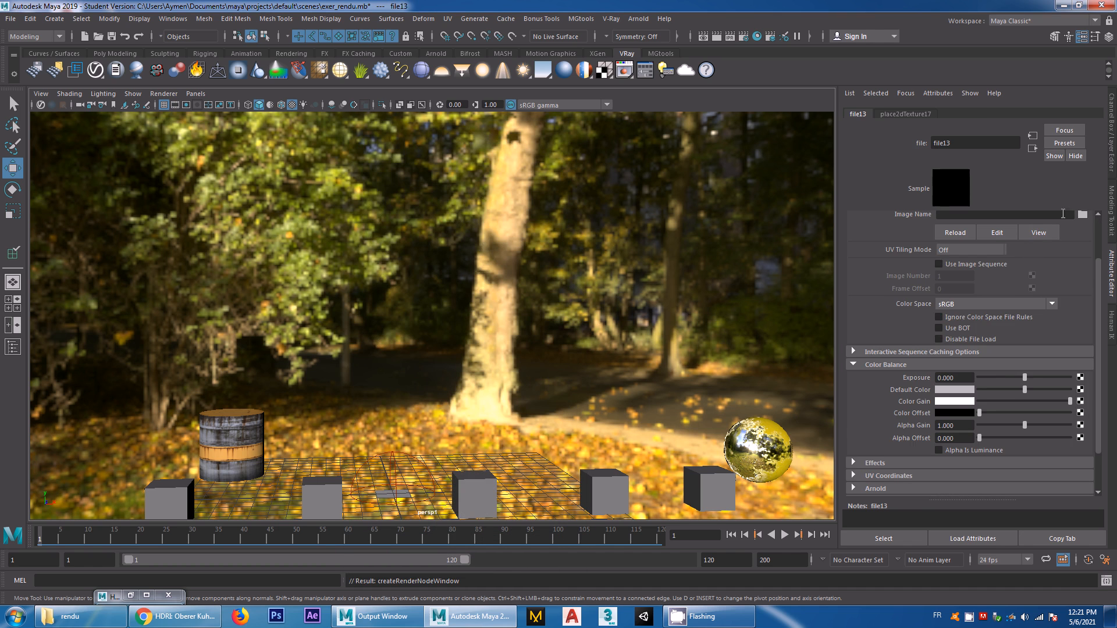
left_click(1082, 215)
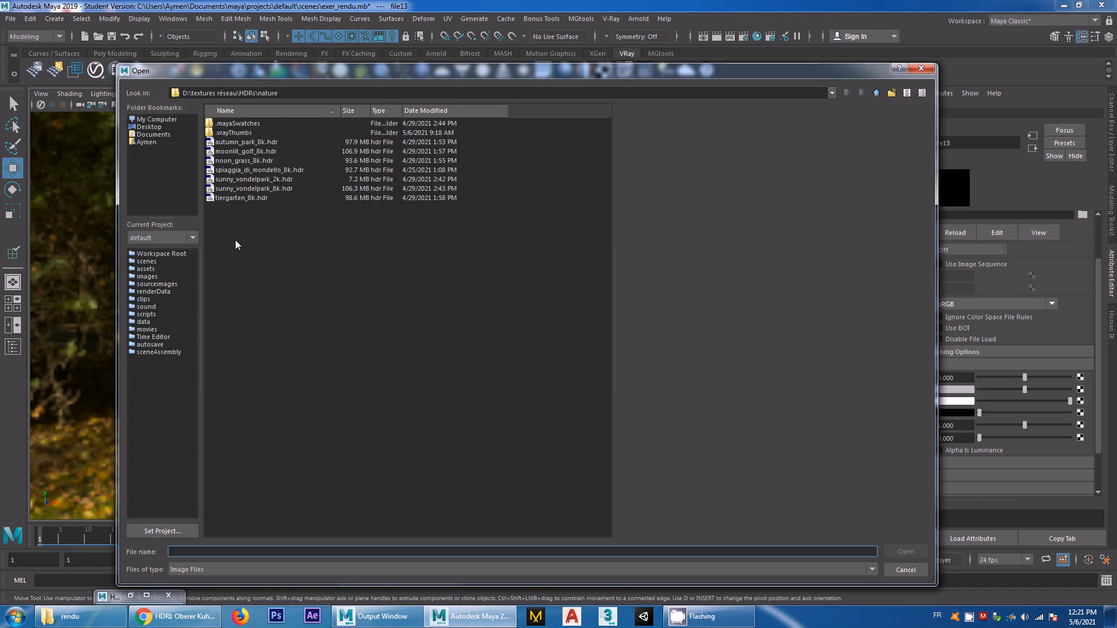
left_click(286, 181)
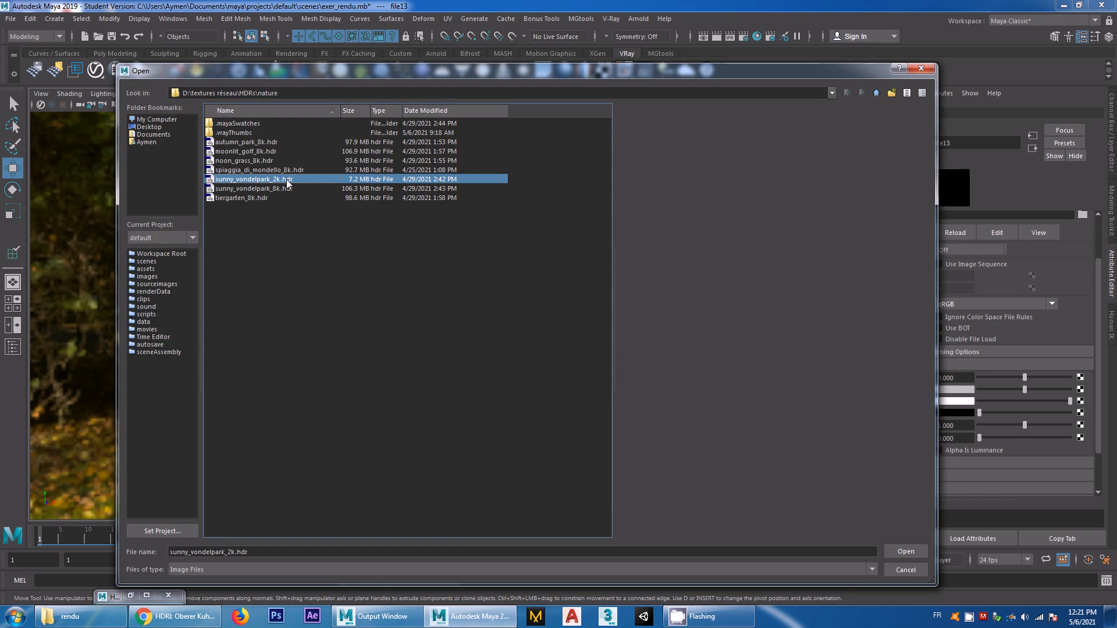
left_click(906, 551)
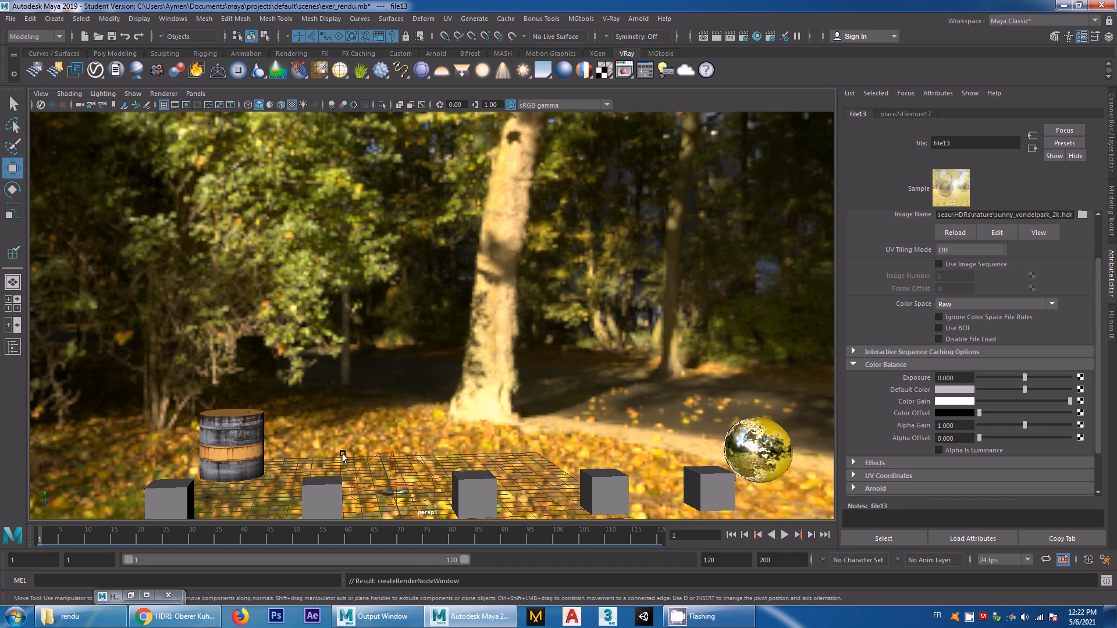
Bring up the Hypershade and delete all three VRayMtlWrapper materials
left_click(13, 348)
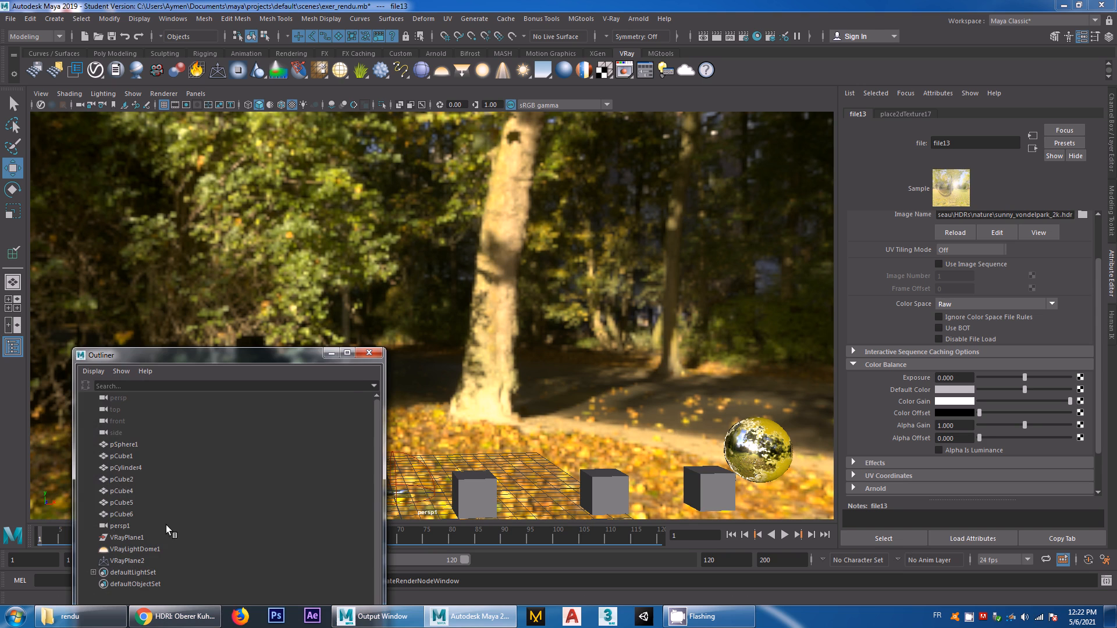
left_click(370, 353)
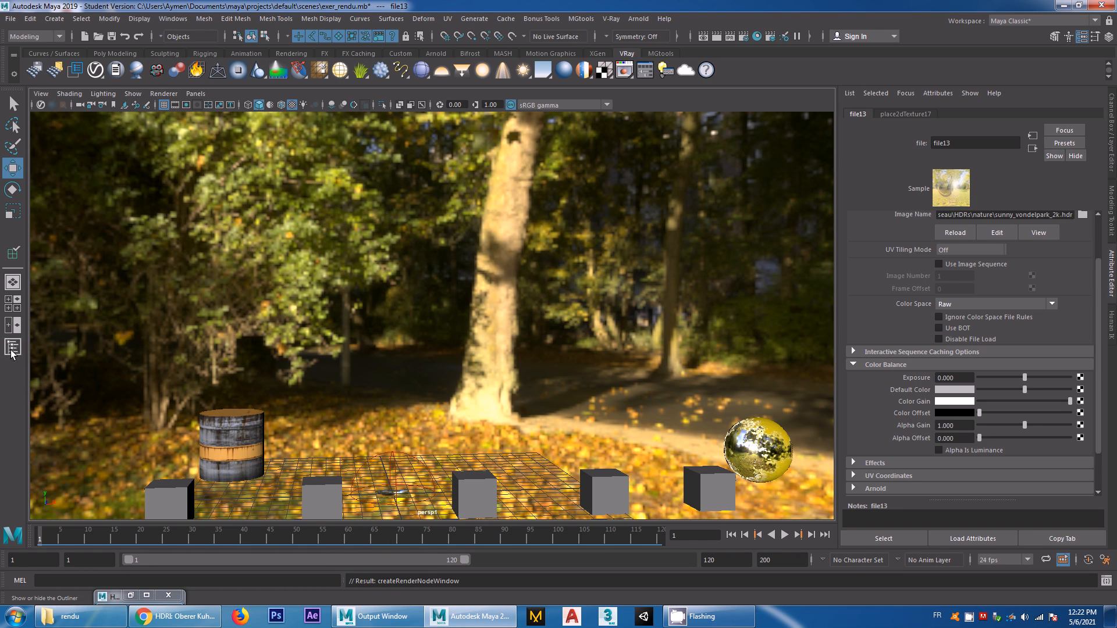
left_click(131, 595)
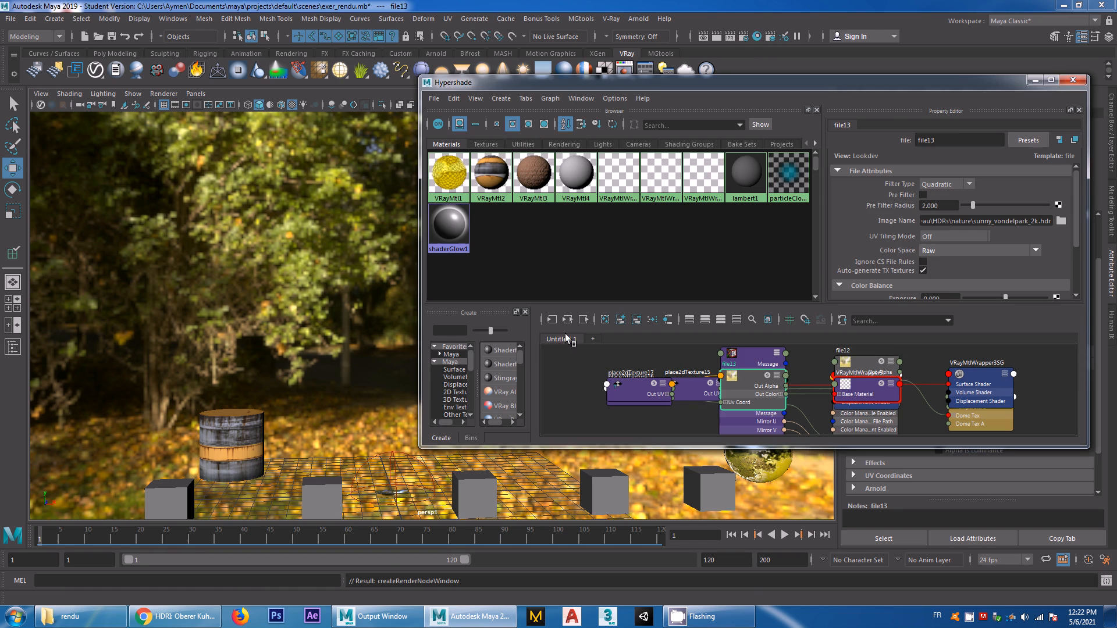
left_click(552, 320)
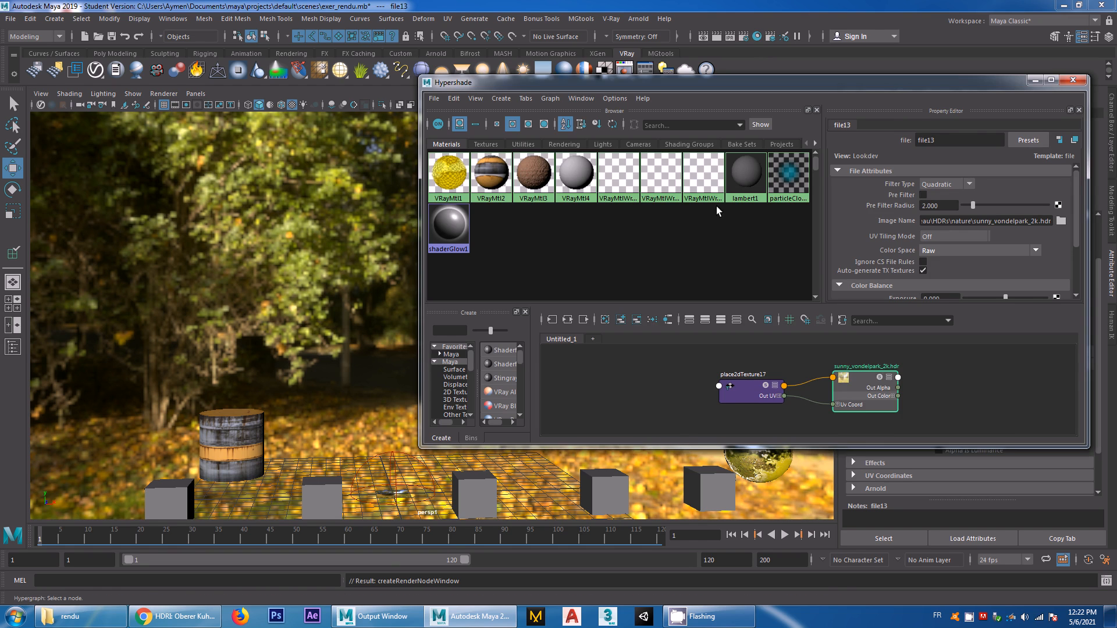
left_click(707, 187)
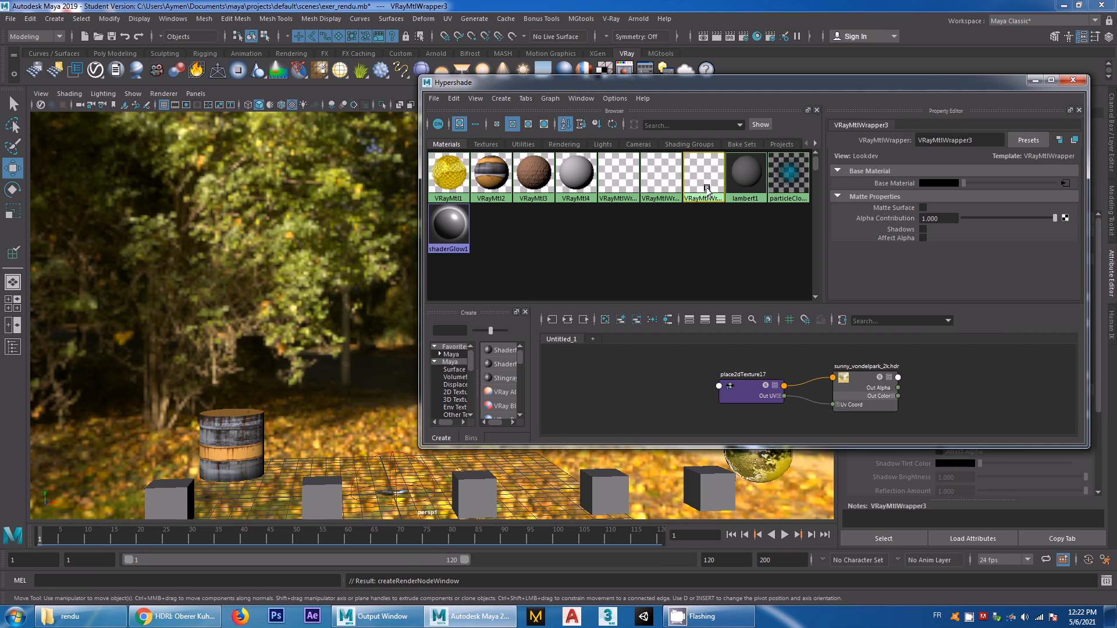
left_click(669, 177)
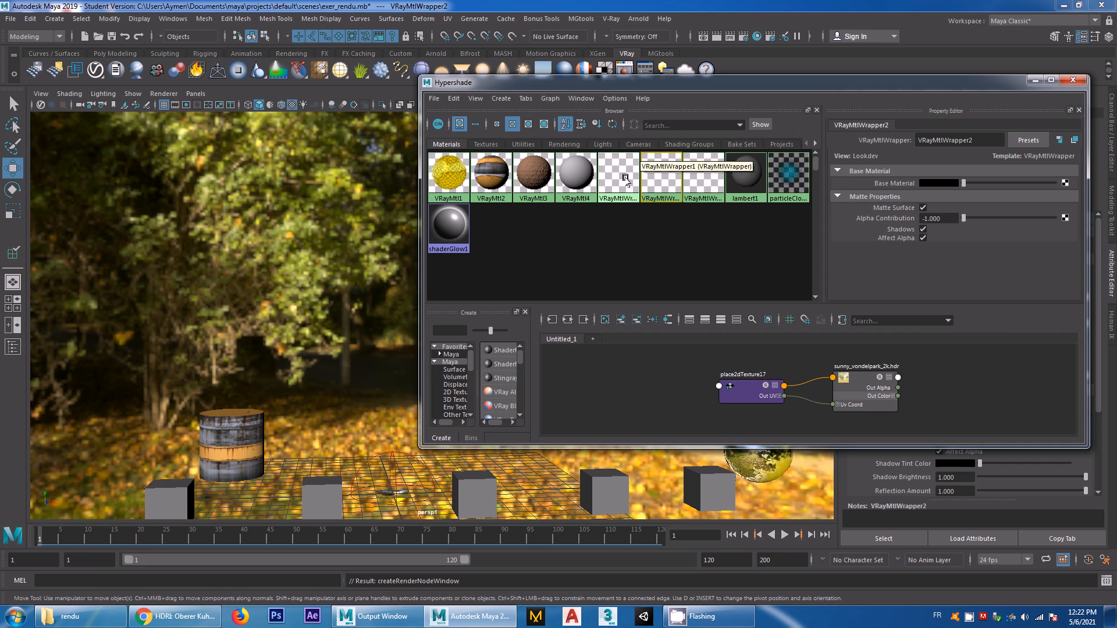
left_click(621, 179)
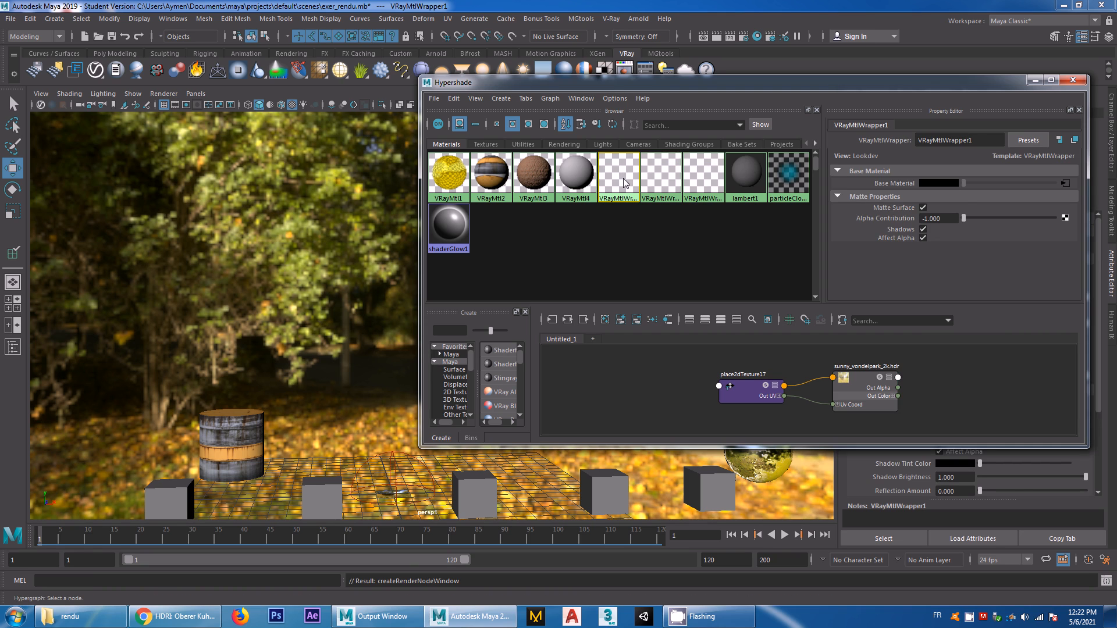
key("Delete")
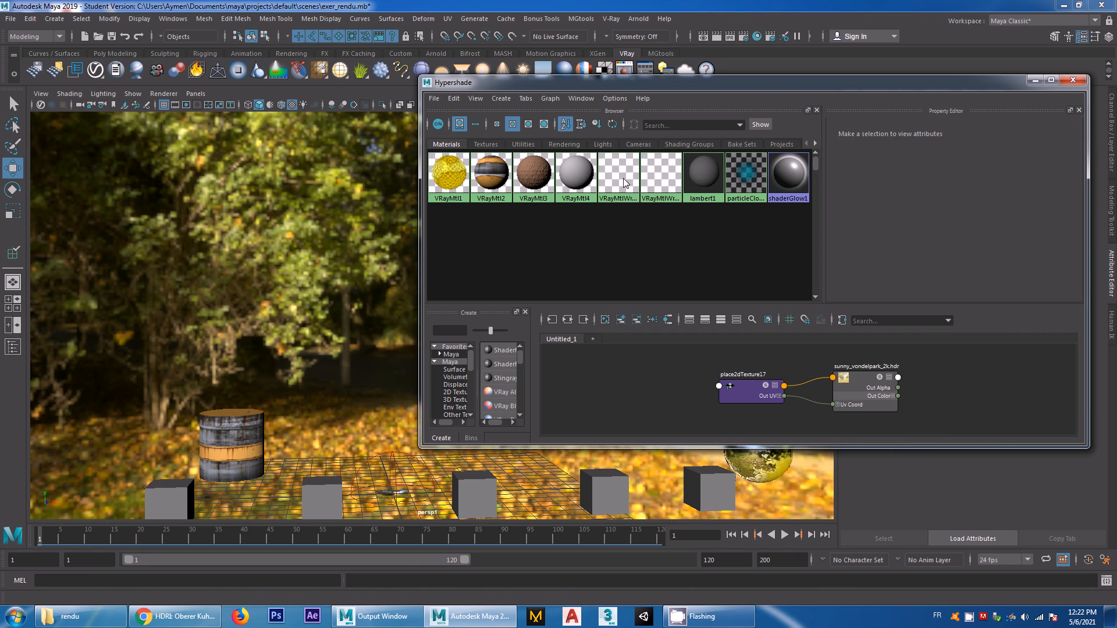
key("Delete")
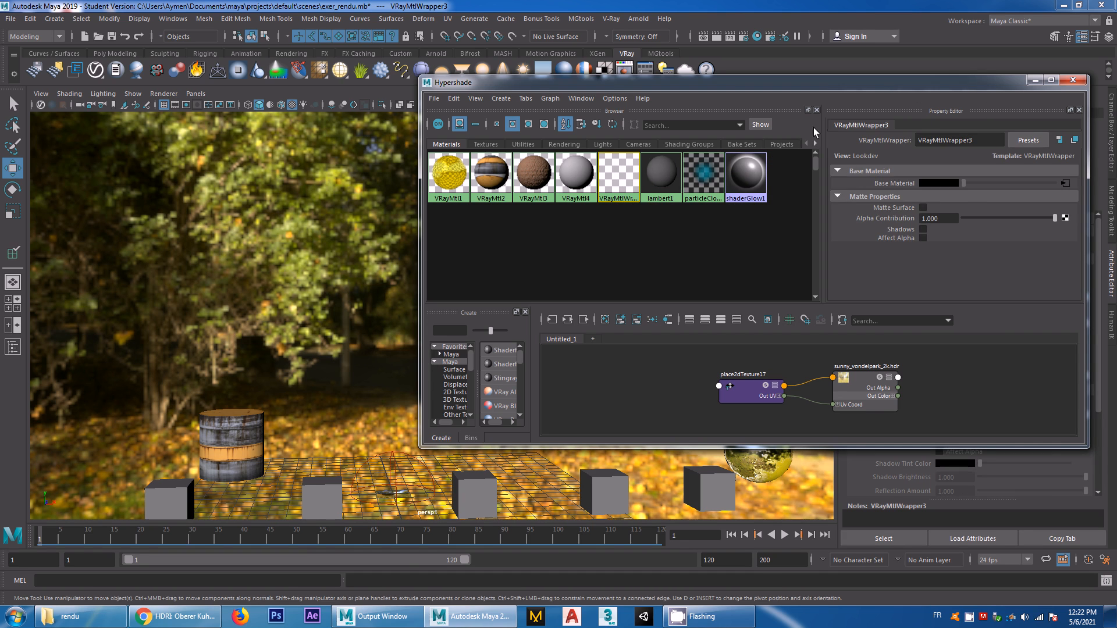
key("Delete")
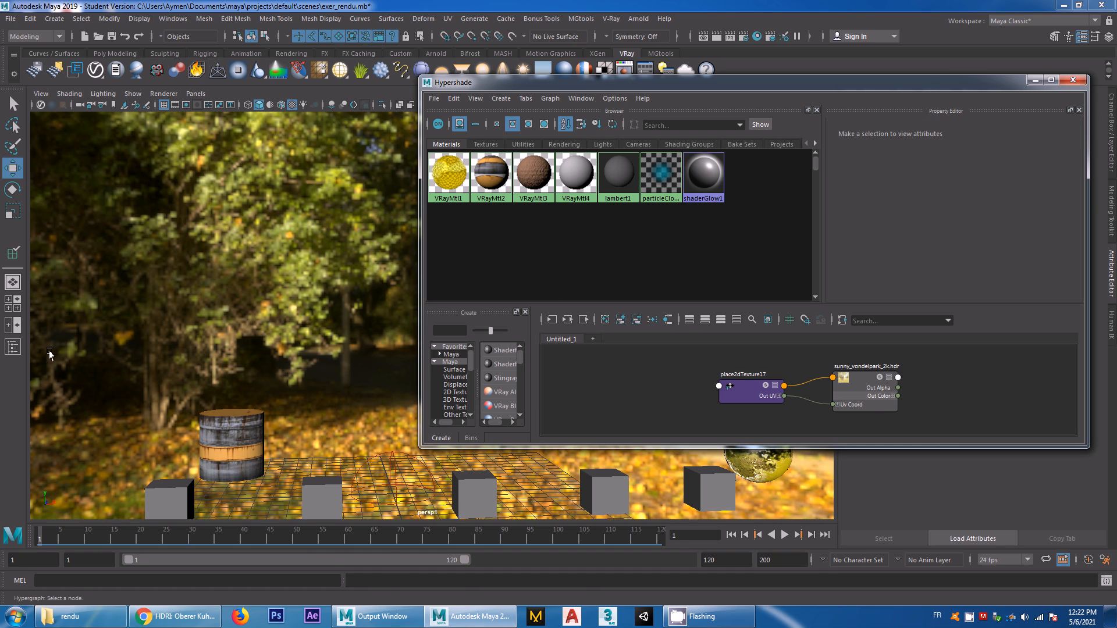
Select VRayPlane2 in the Outliner and close the Hypershade
left_click(13, 347)
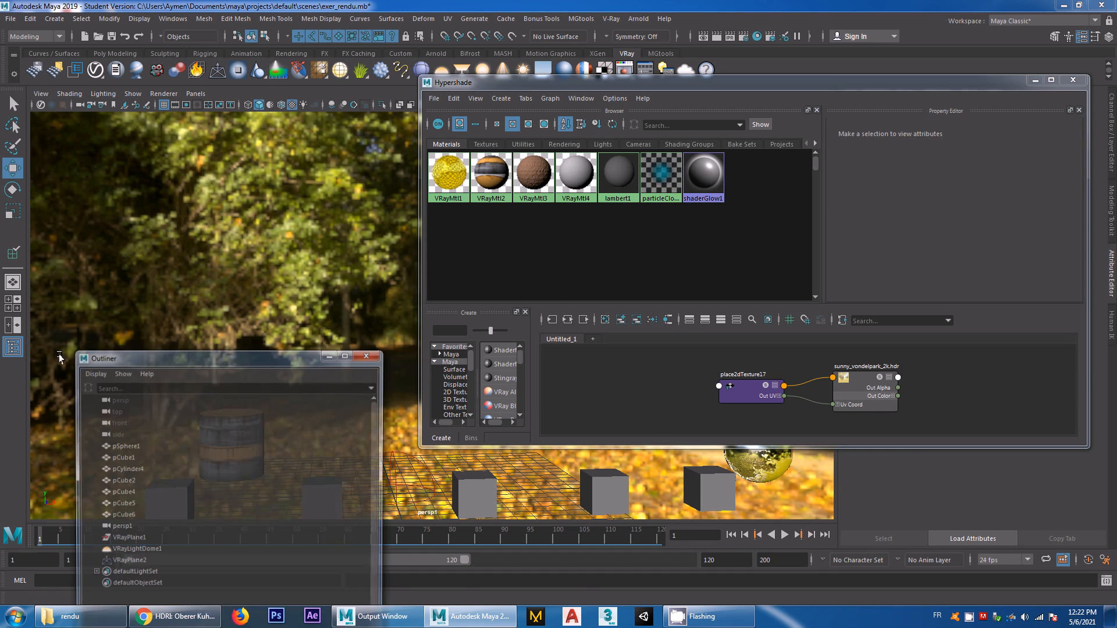
left_click(127, 561)
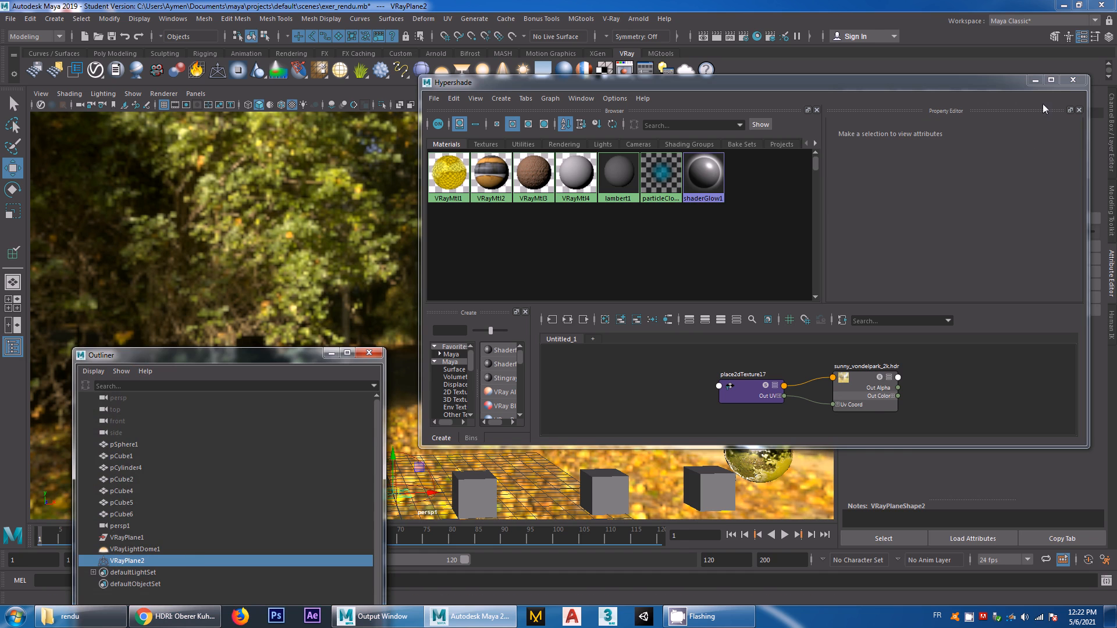
left_click(1072, 80)
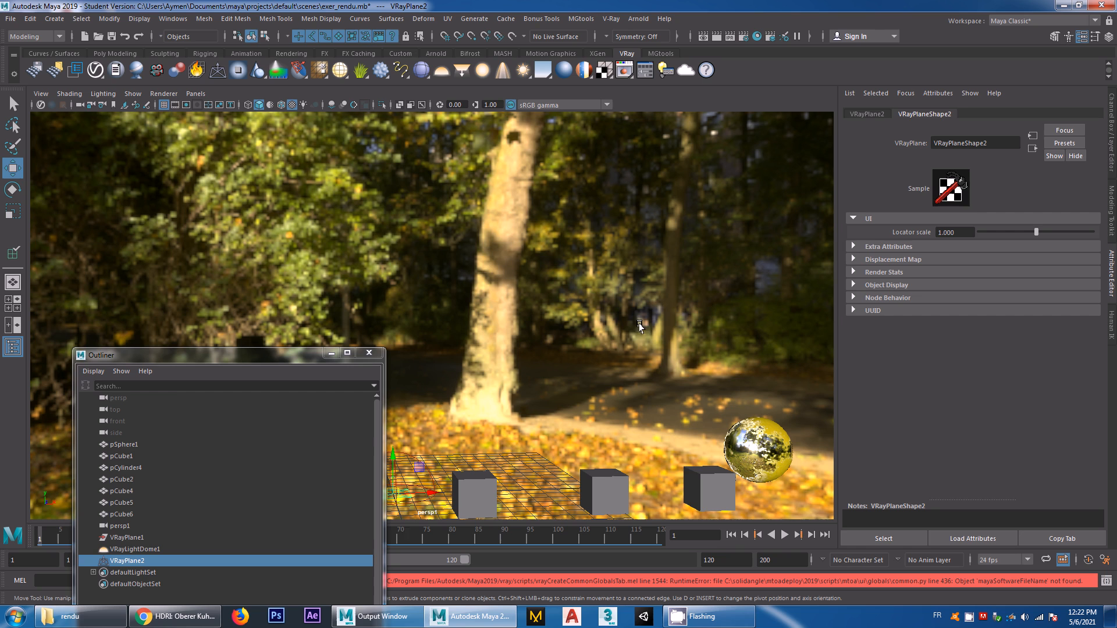
Reopen the Hypershade and create a VRayMtlWrapper node in an empty area of the node graph
left_click(757, 37)
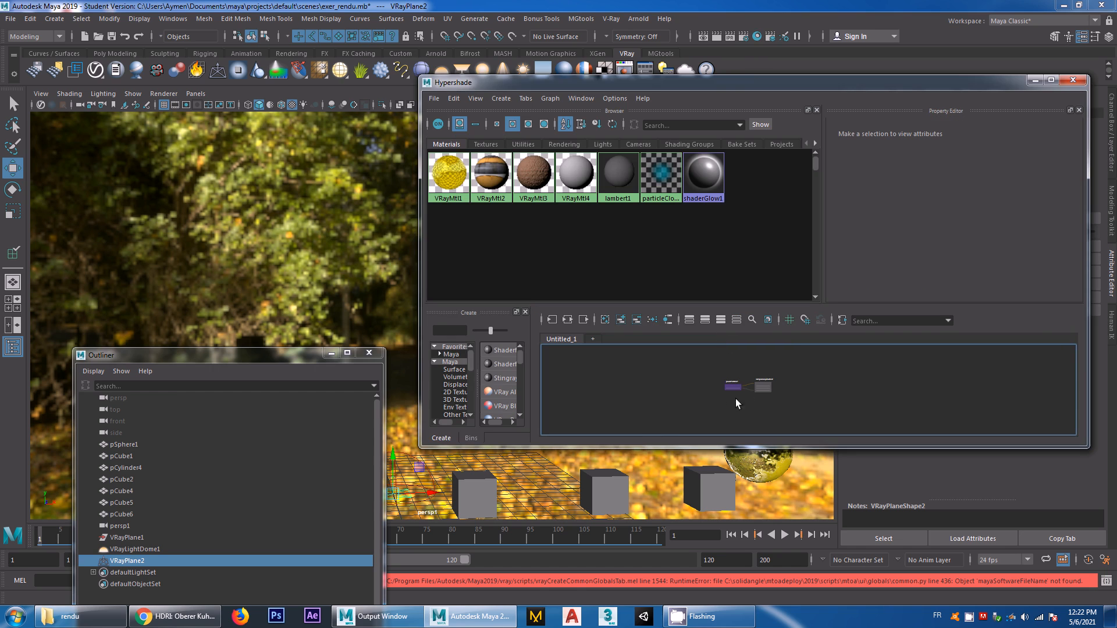
left_click(734, 386)
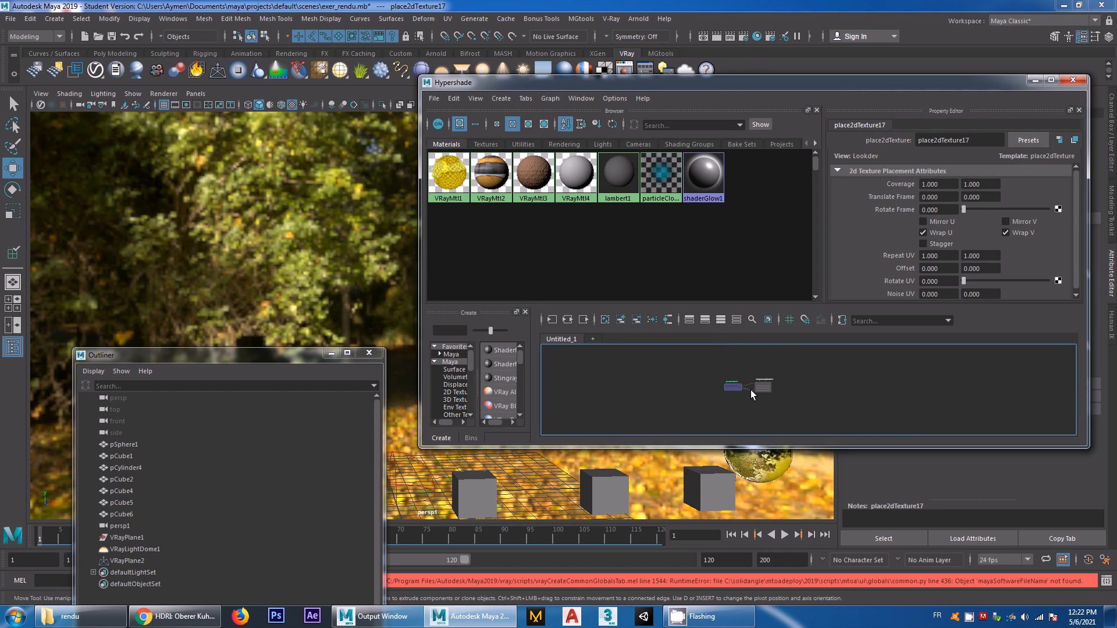
key("f")
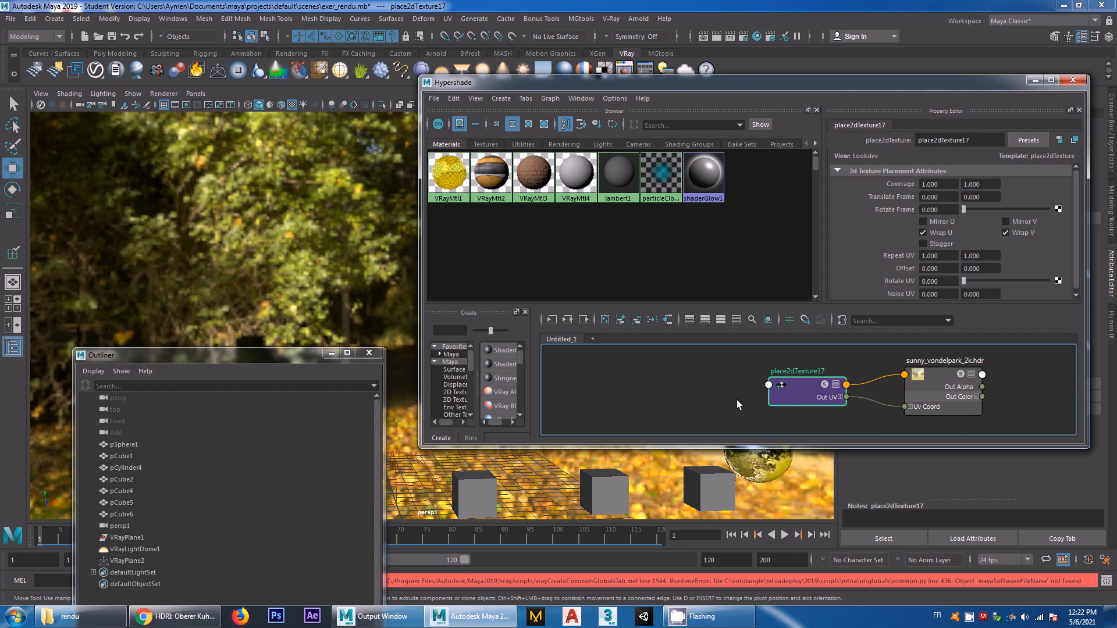
left_click(686, 393)
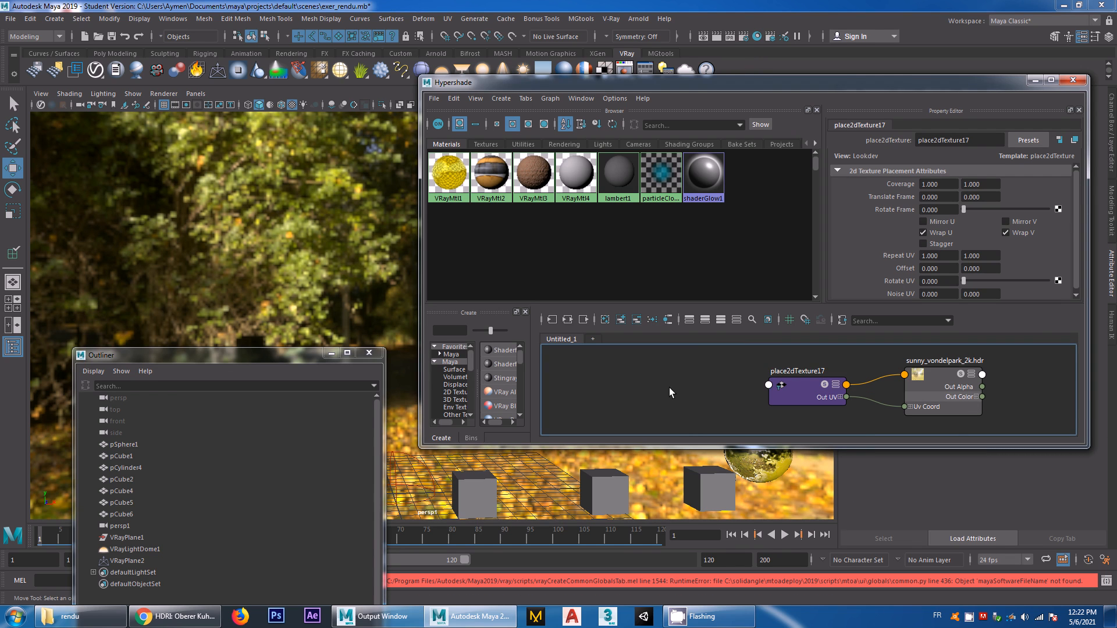
key("Tab")
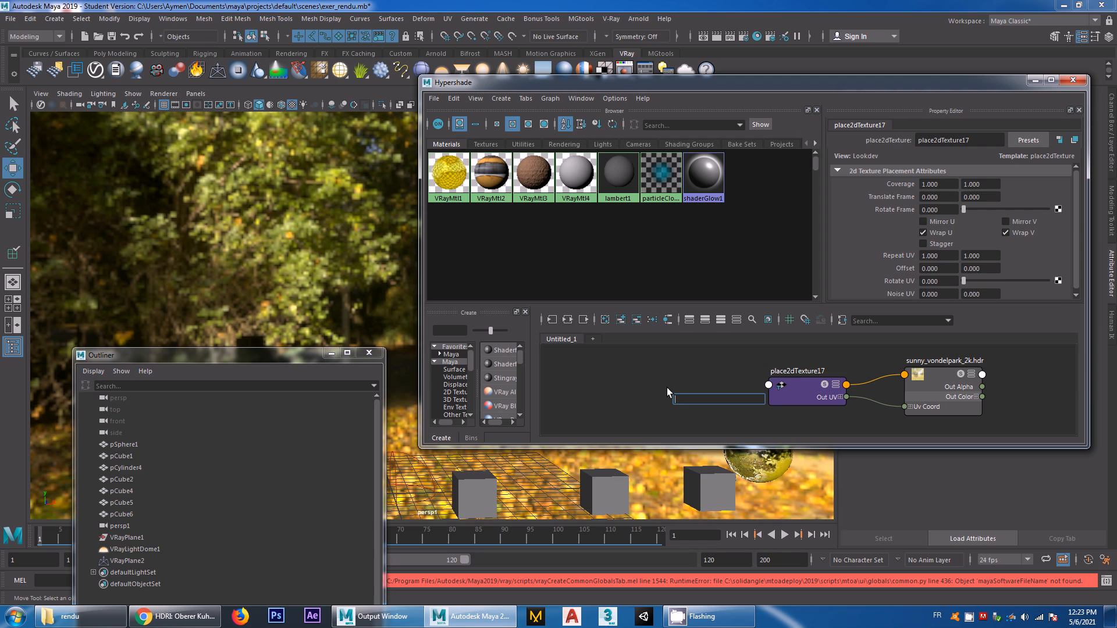
type("vr")
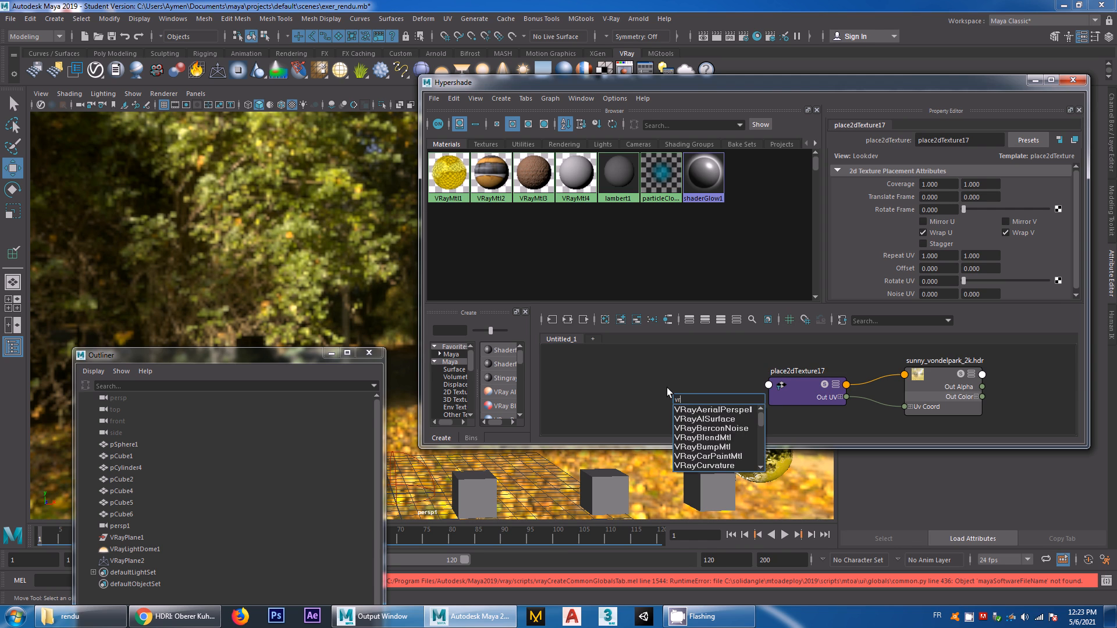
type("aymtl")
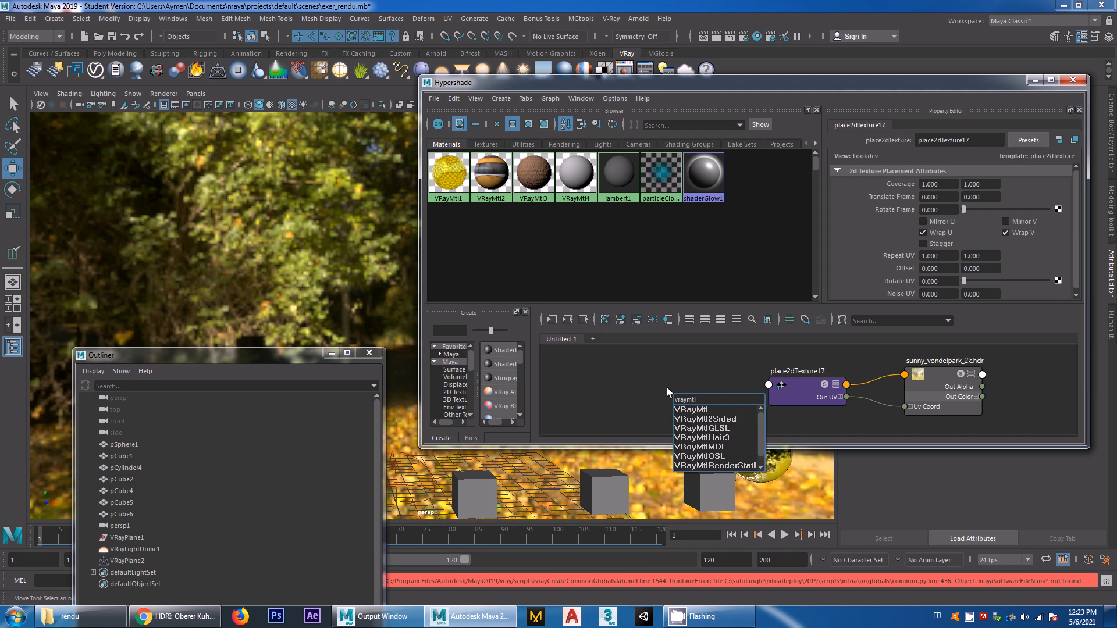
type("w")
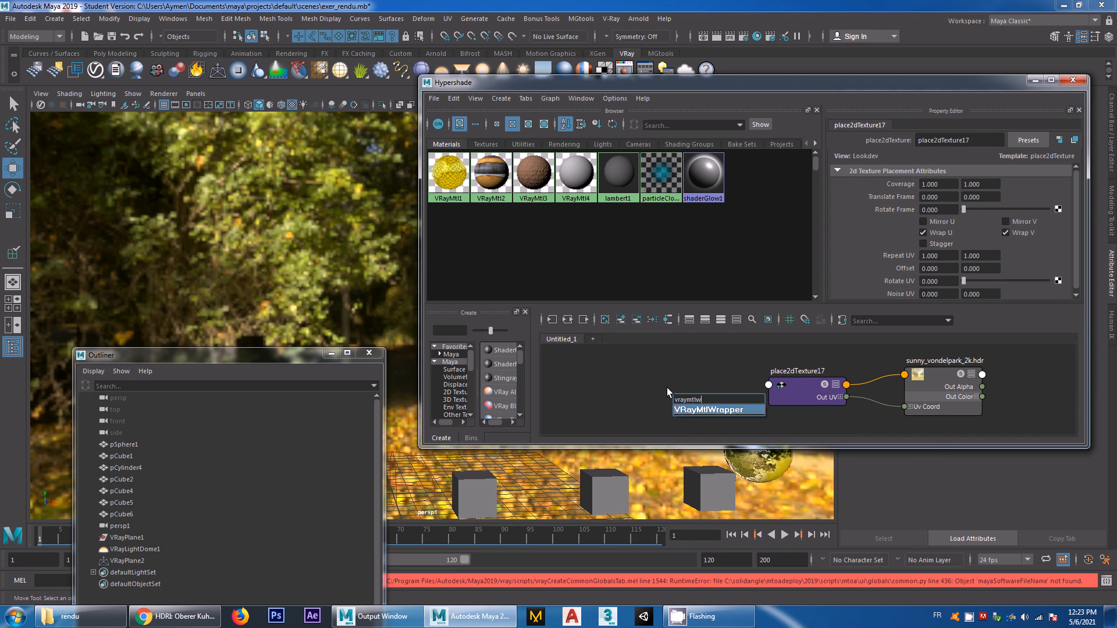
key("Return")
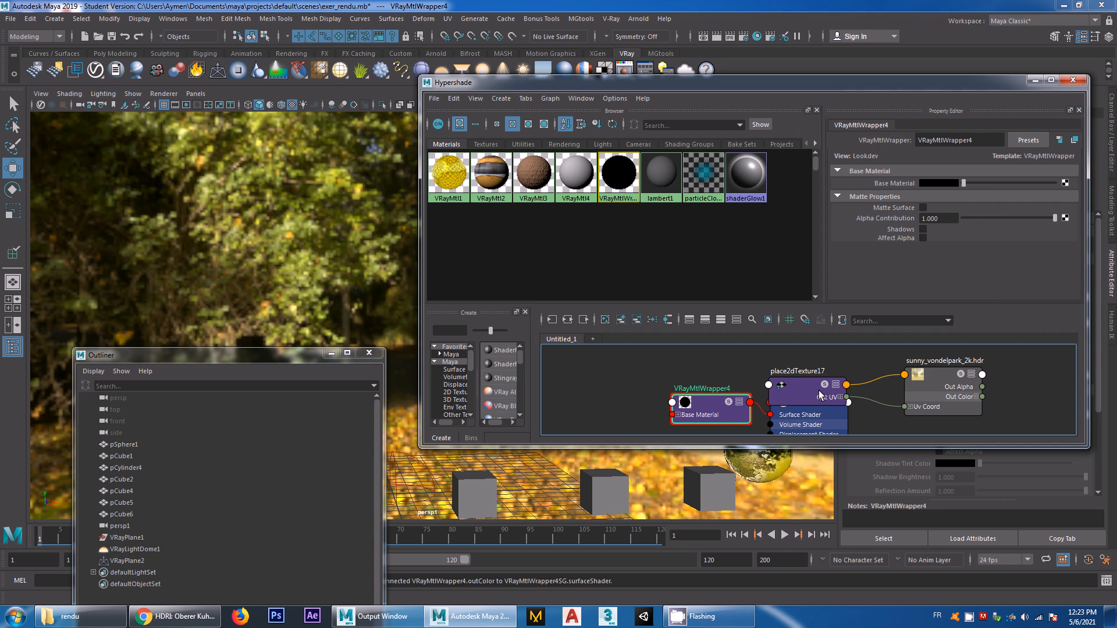
Delete the leftover place2dTexture17 and sunny_vondelpark_2k.hdr file nodes from the Hypershade graph
left_click_drag(812, 388, 849, 365)
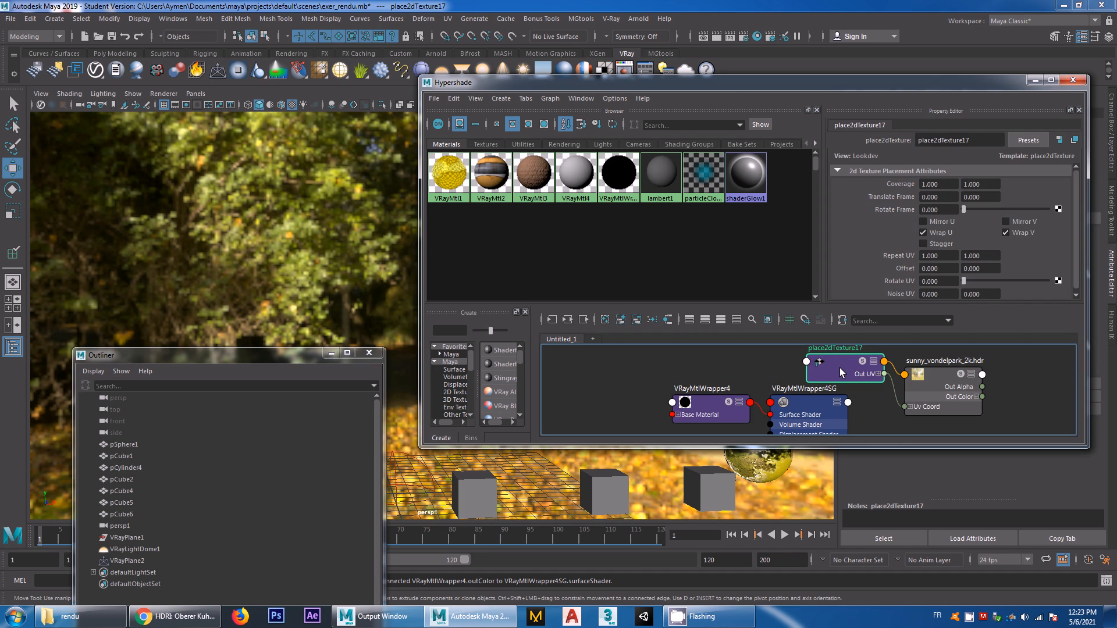
key("Delete")
left_click(939, 383)
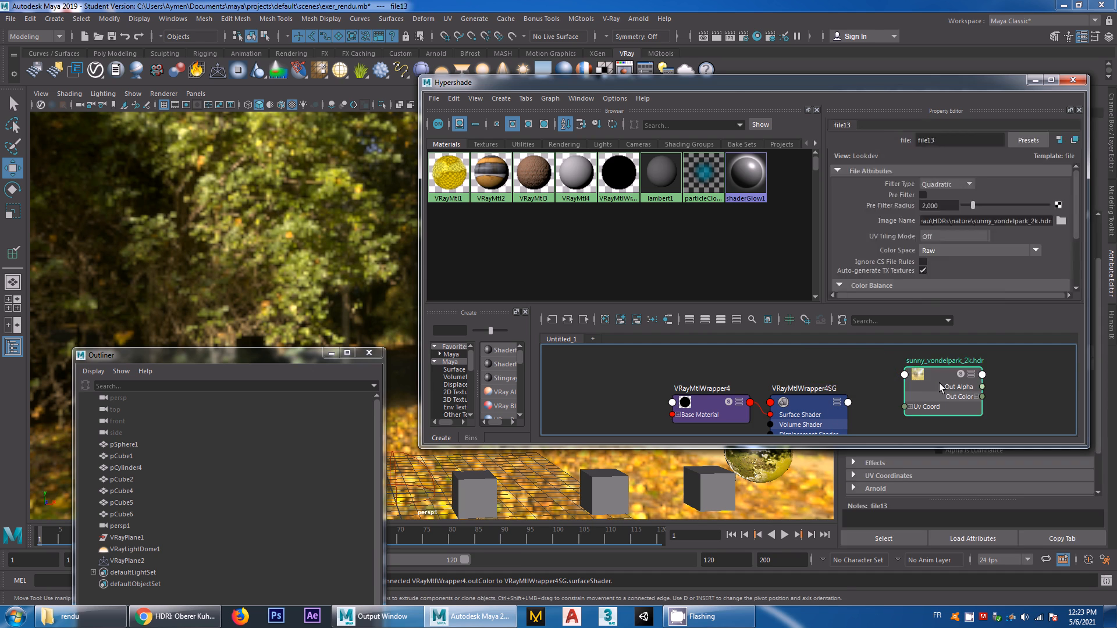
key("Delete")
Map the base material of VRayMtlWrapper4 with a File texture that loads sunny_vondelpark_2k.hdr
left_click(812, 414)
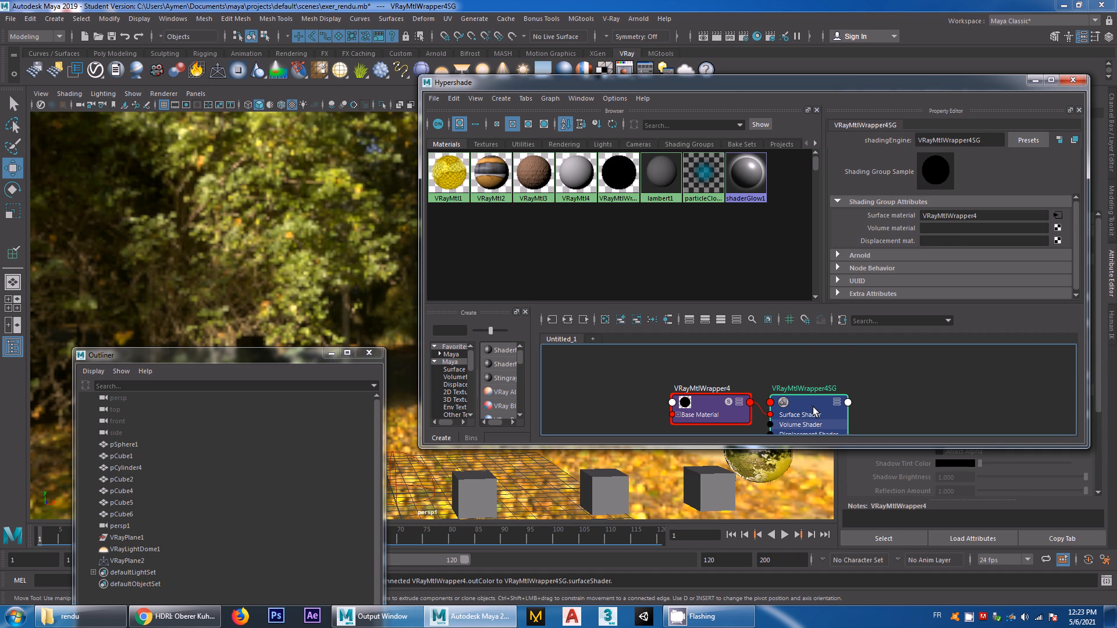
left_click(710, 407)
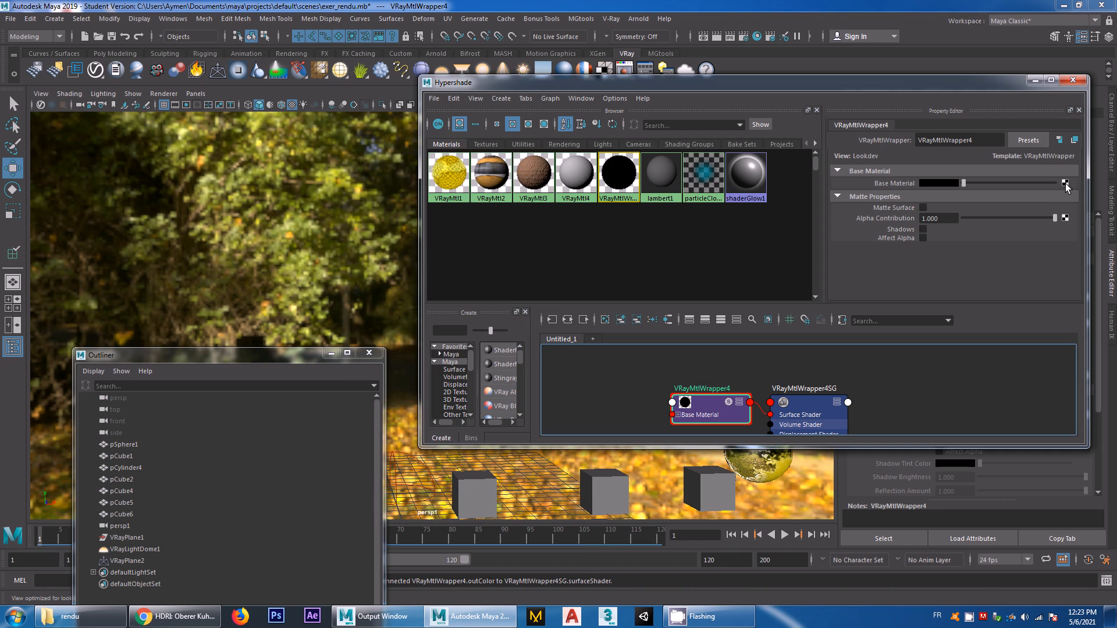
left_click(1065, 184)
left_click(451, 367)
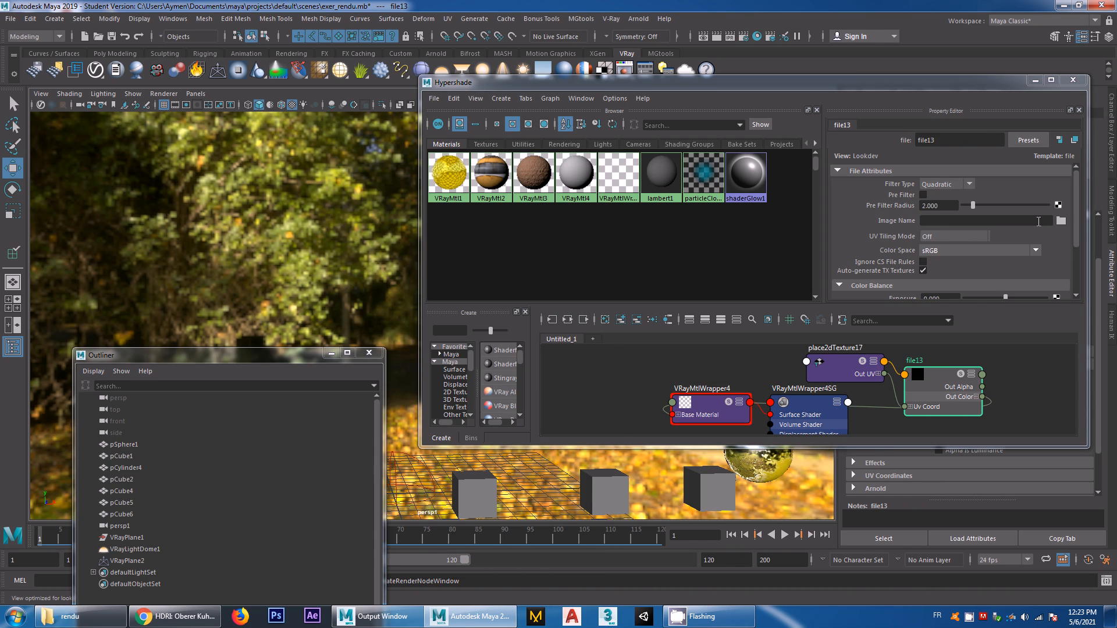
left_click(1061, 221)
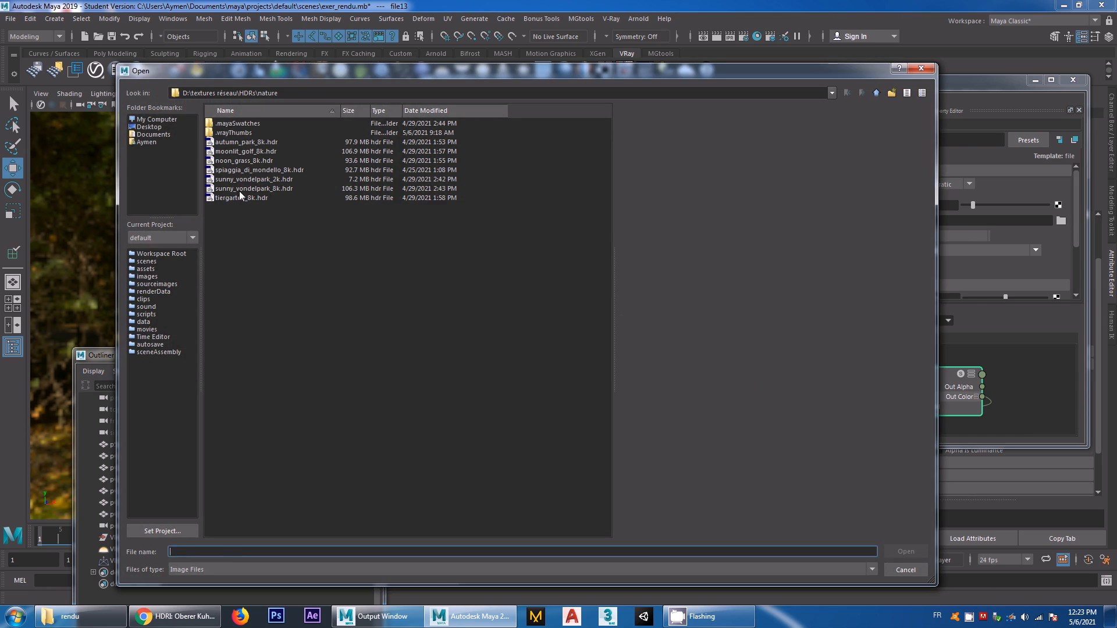
left_click(258, 188)
left_click(260, 180)
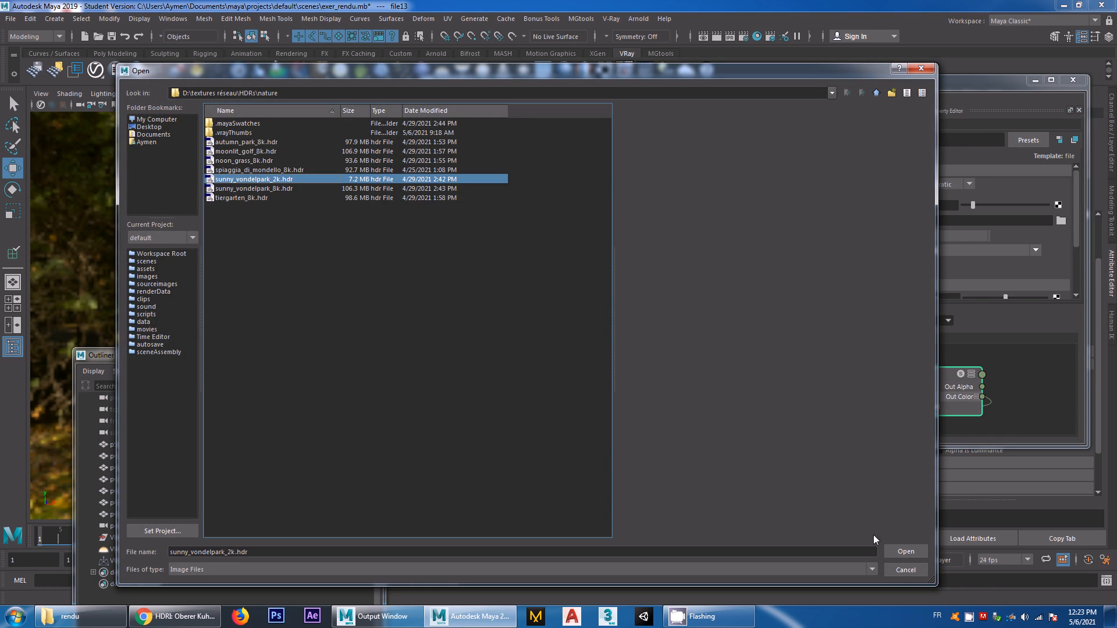
left_click(911, 550)
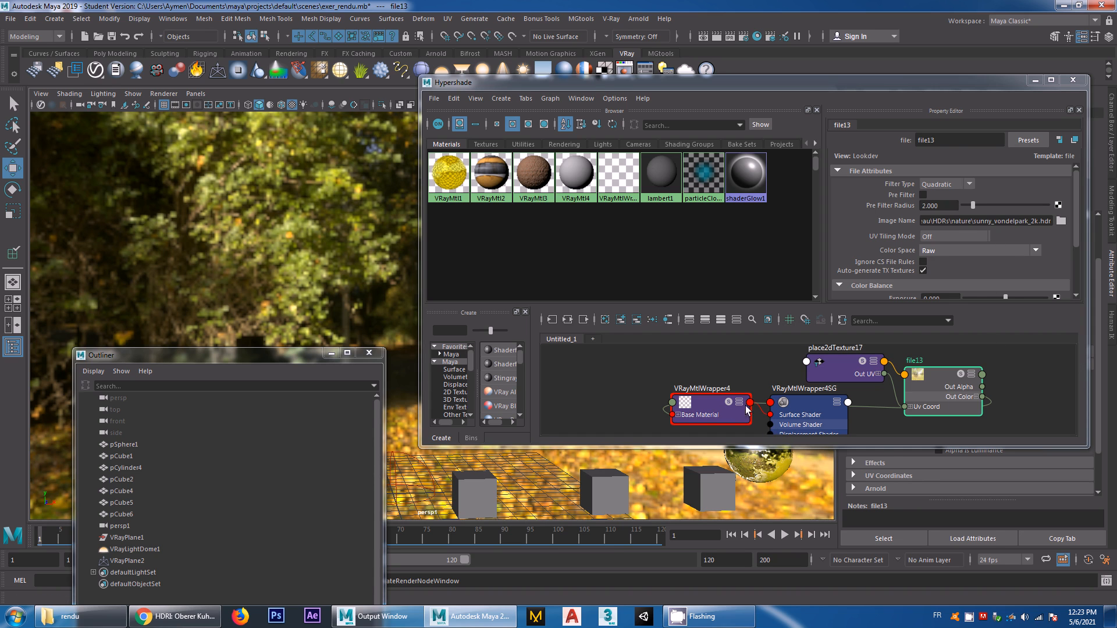
Close the Hypershade and enable Matte Surface, Shadows and Affect Alpha on VRayMtlWrapper4, with Alpha Contribution set to -1
left_click(710, 407)
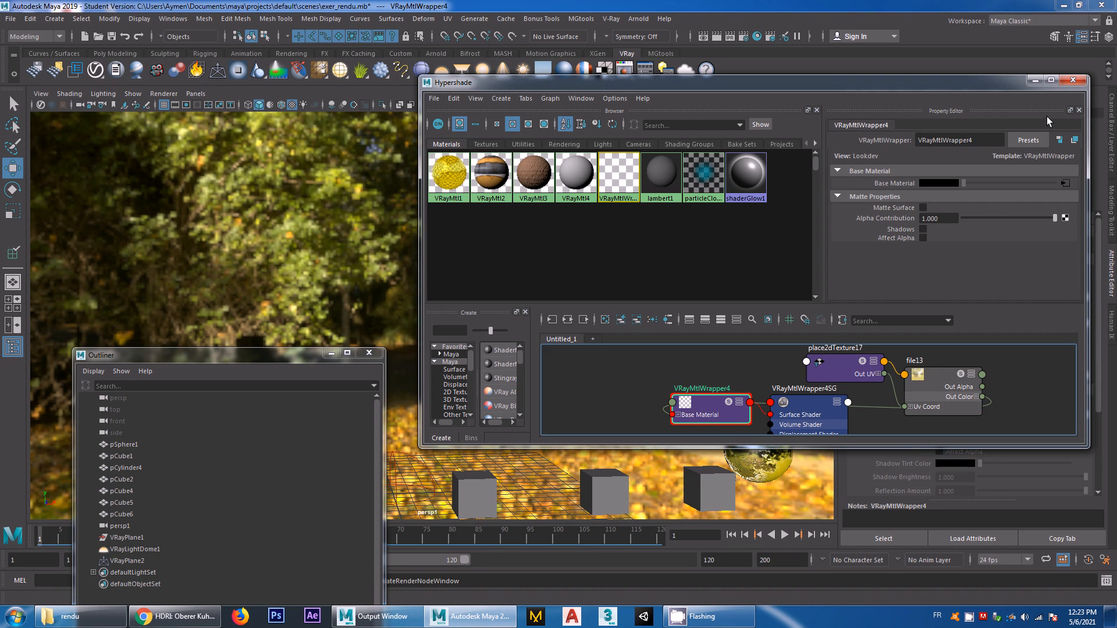
left_click(1073, 82)
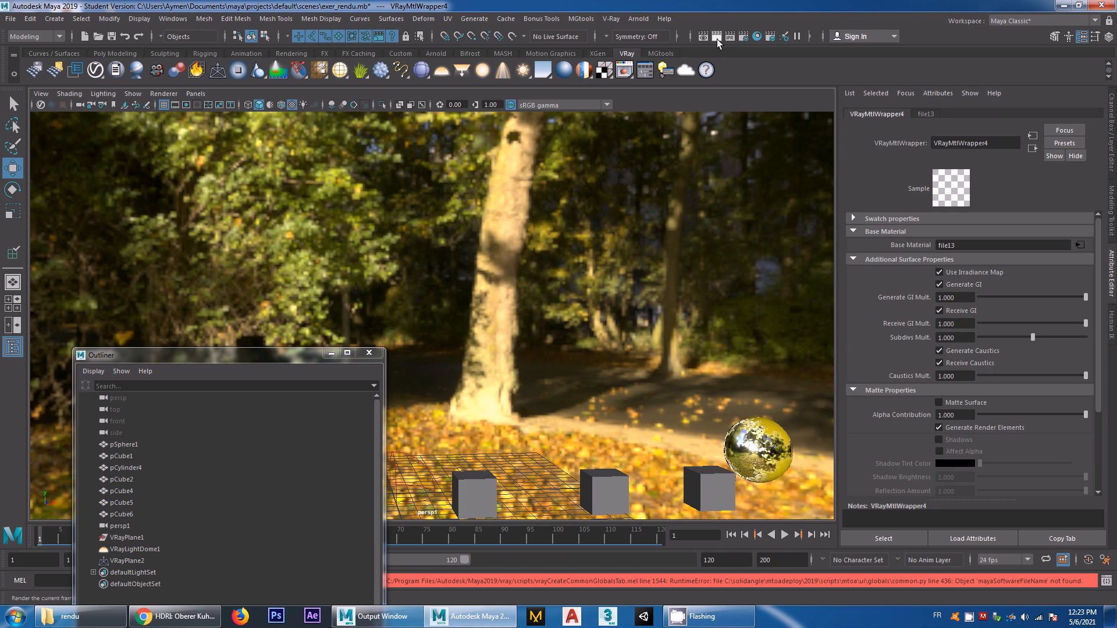
left_click(938, 402)
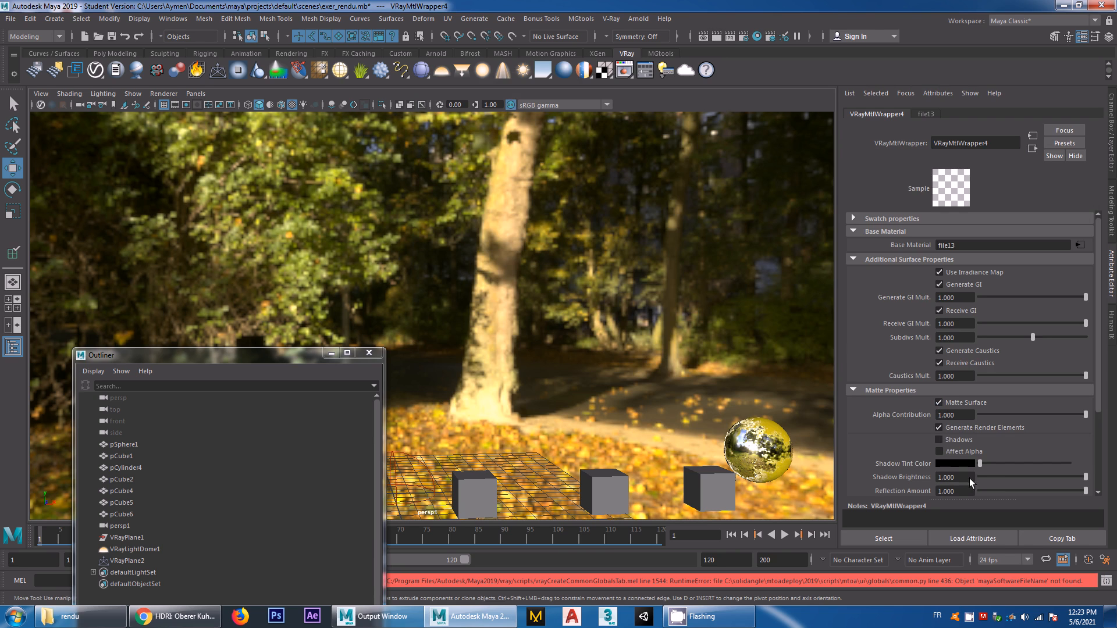
left_click(938, 439)
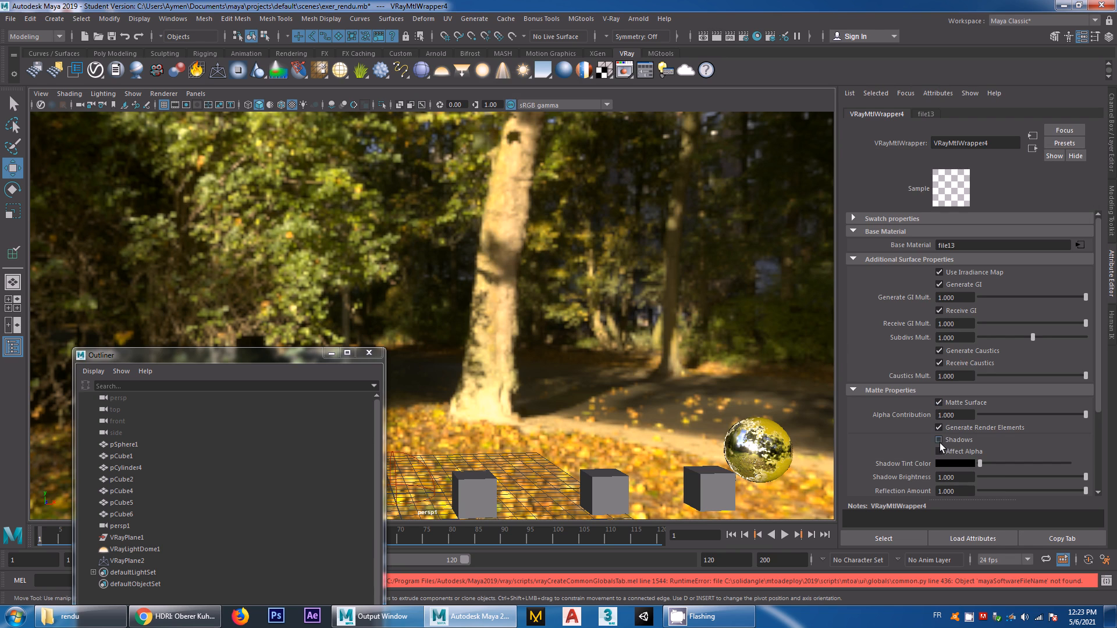
left_click(961, 415)
type("-1")
key("Return")
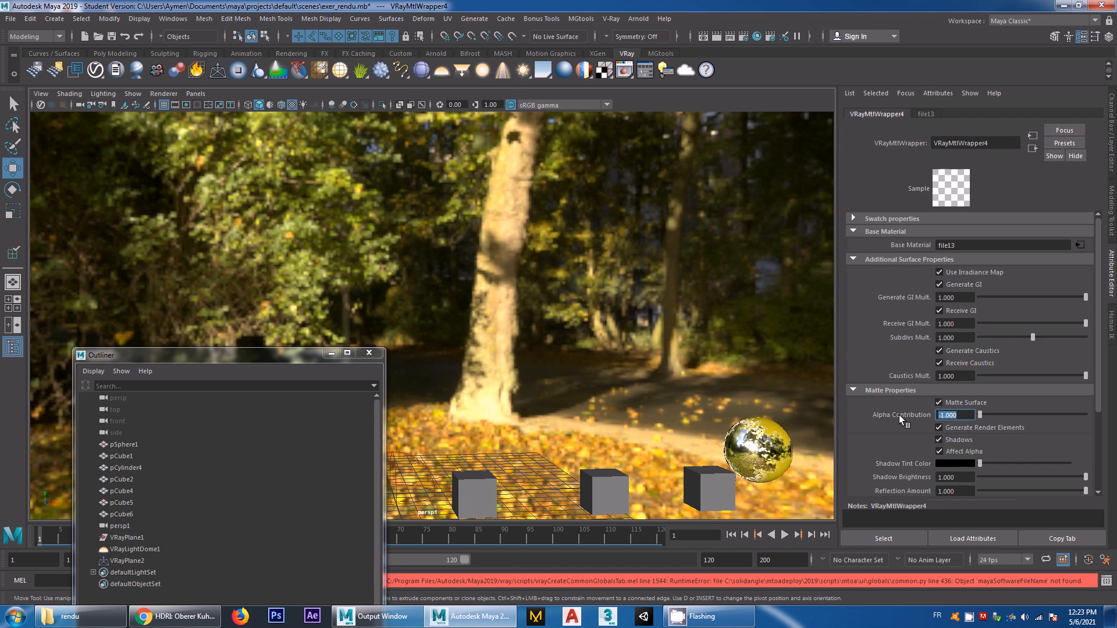
Render the frame with V-Ray to check the matte ground, and select VRayPlane2 in the Outliner
left_click(720, 36)
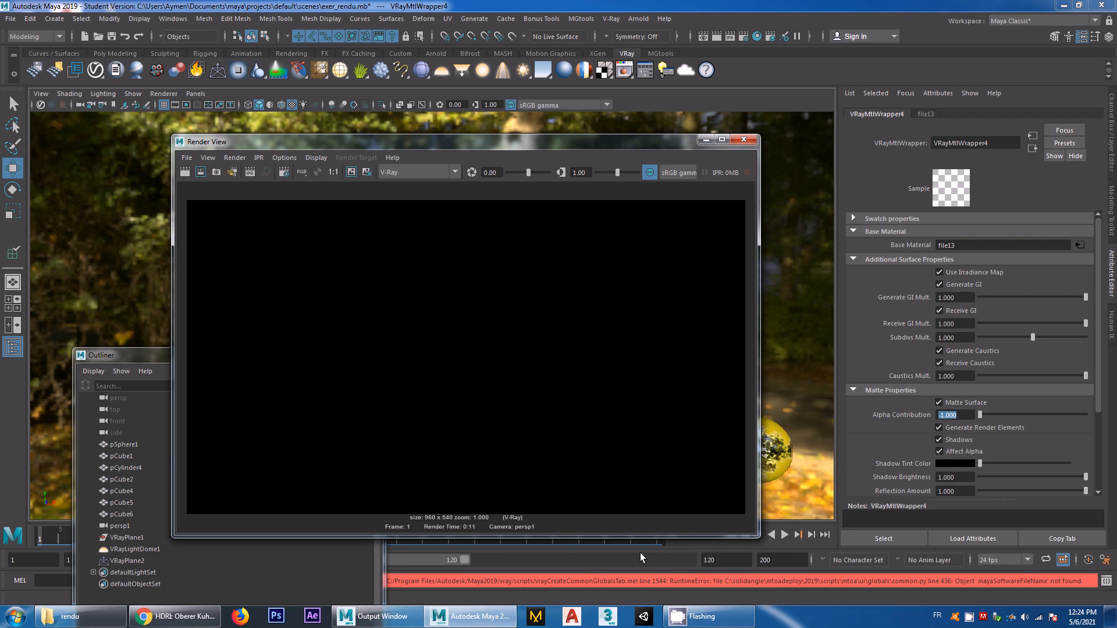
left_click(744, 140)
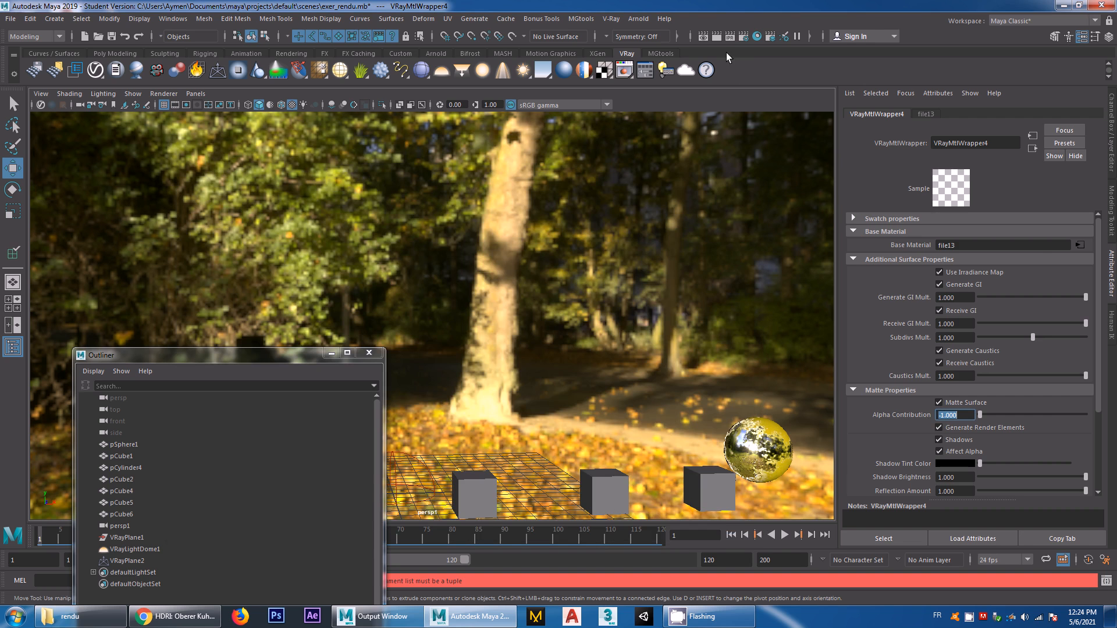
left_click(716, 36)
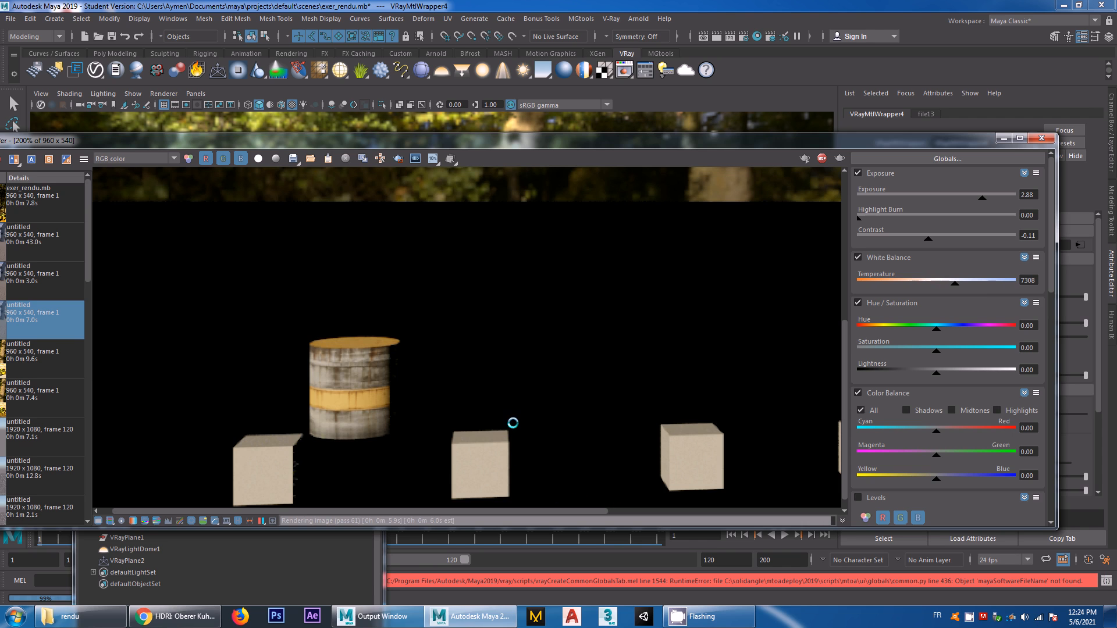
scroll(591, 353, "down", 3)
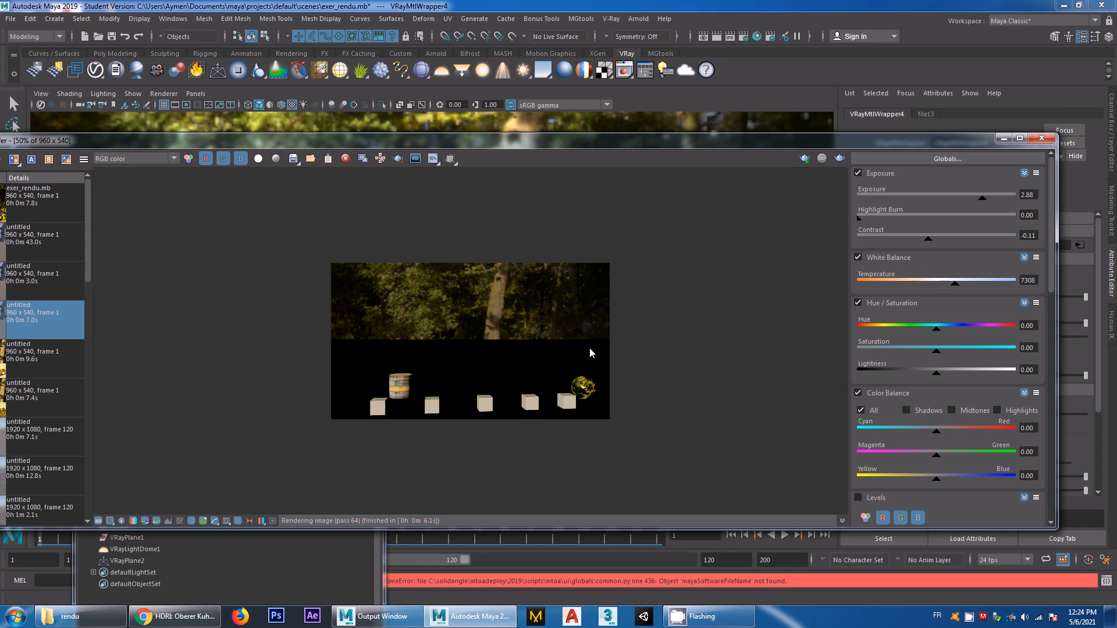
left_click(1041, 138)
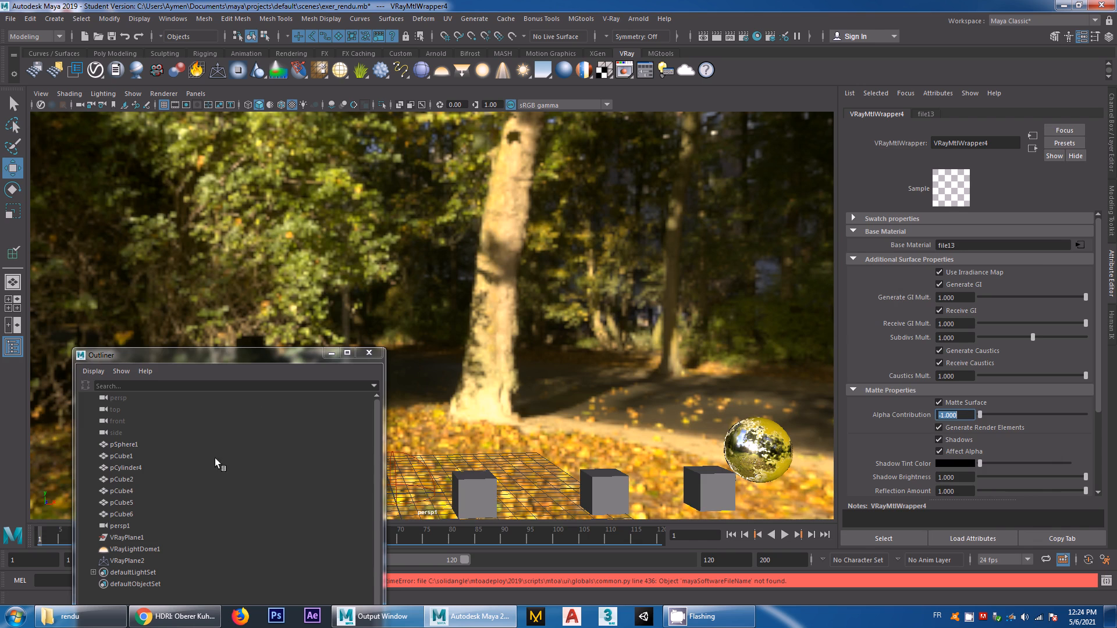
left_click(118, 562)
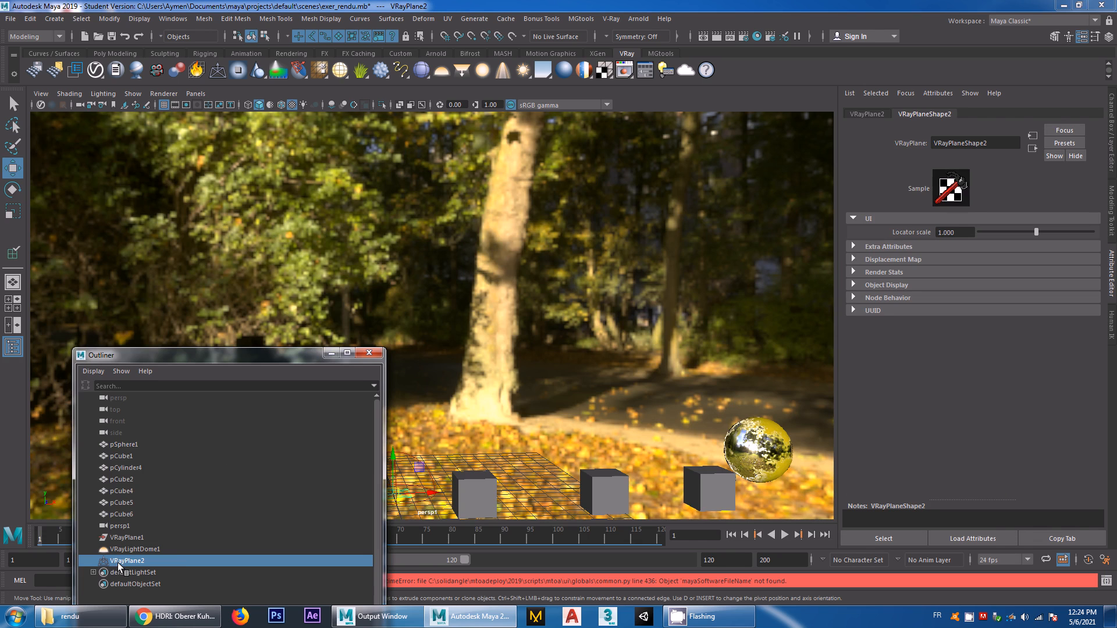
left_click(369, 352)
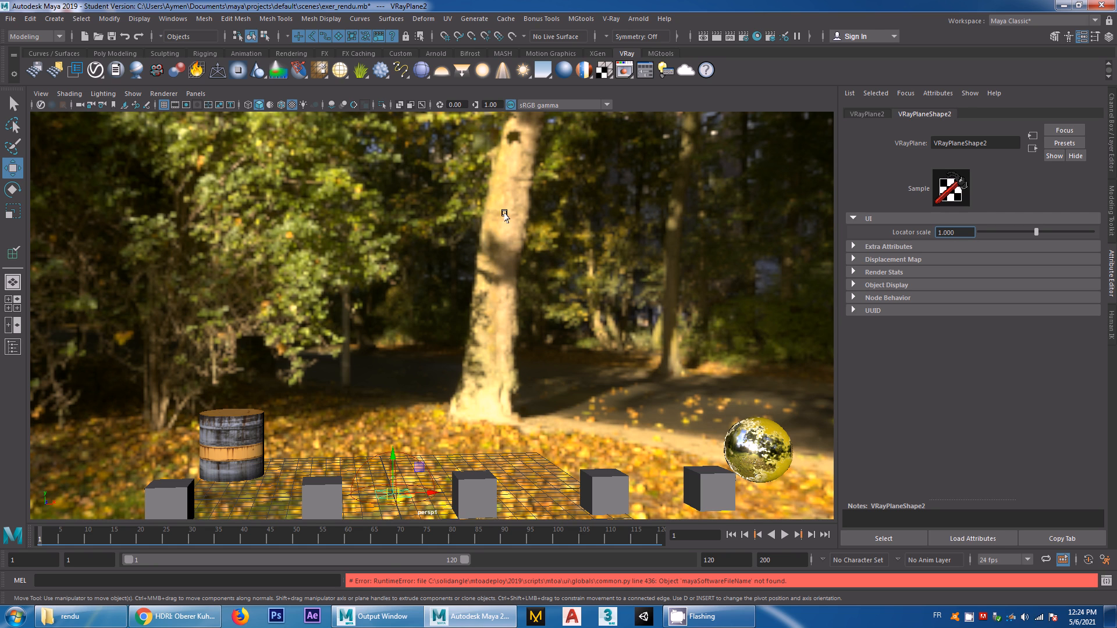
Enable Override Environment in the V-Ray render overrides and assign a File node to the background texture
left_click(745, 36)
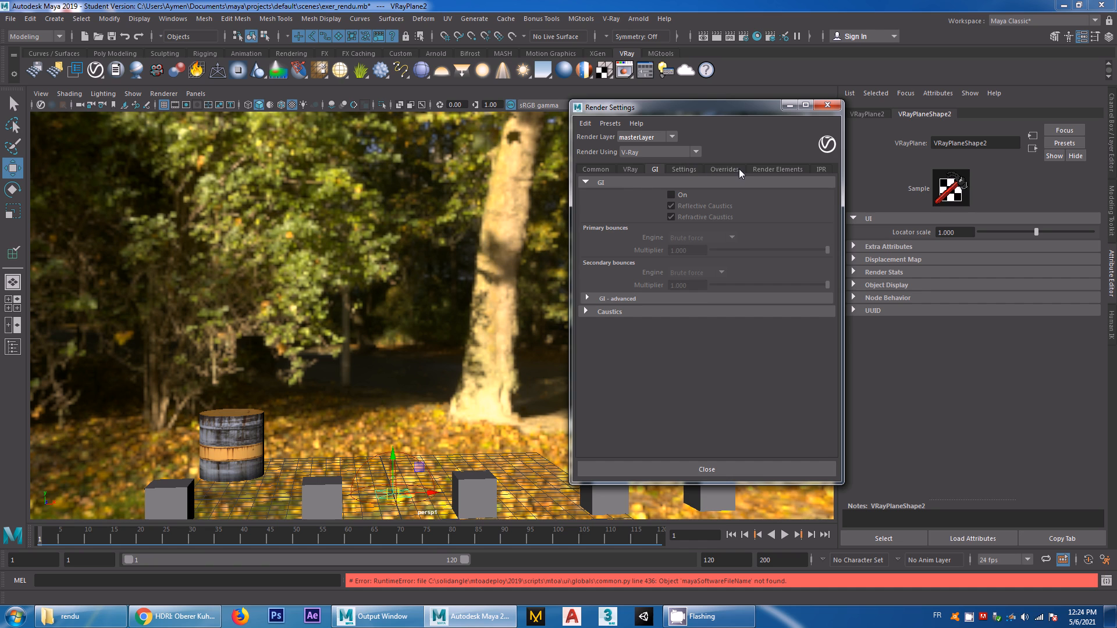
left_click(732, 167)
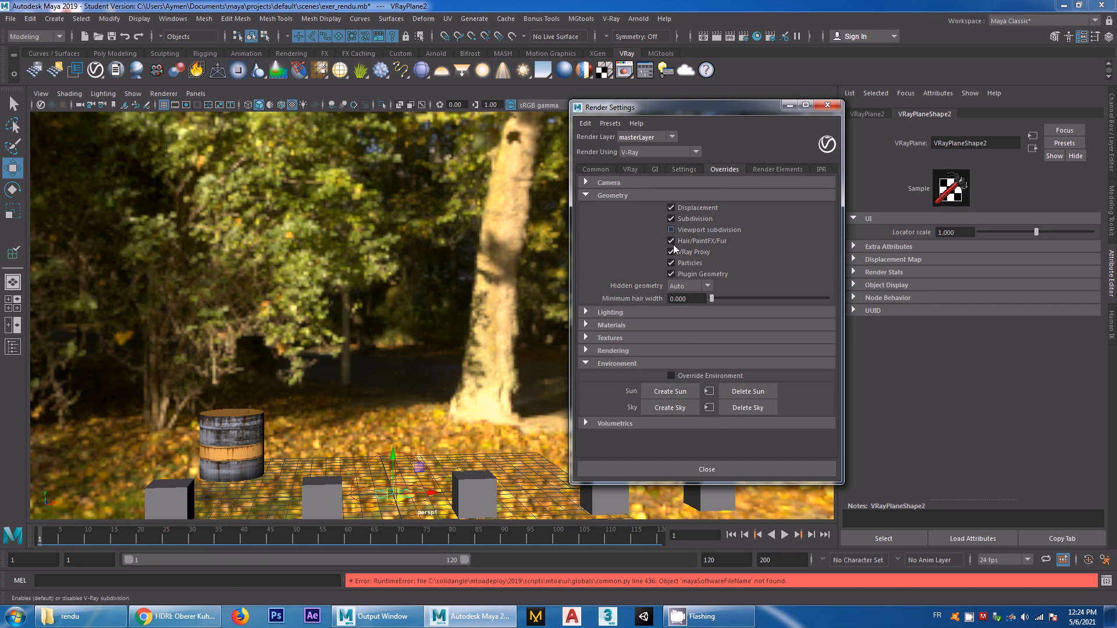
left_click(671, 376)
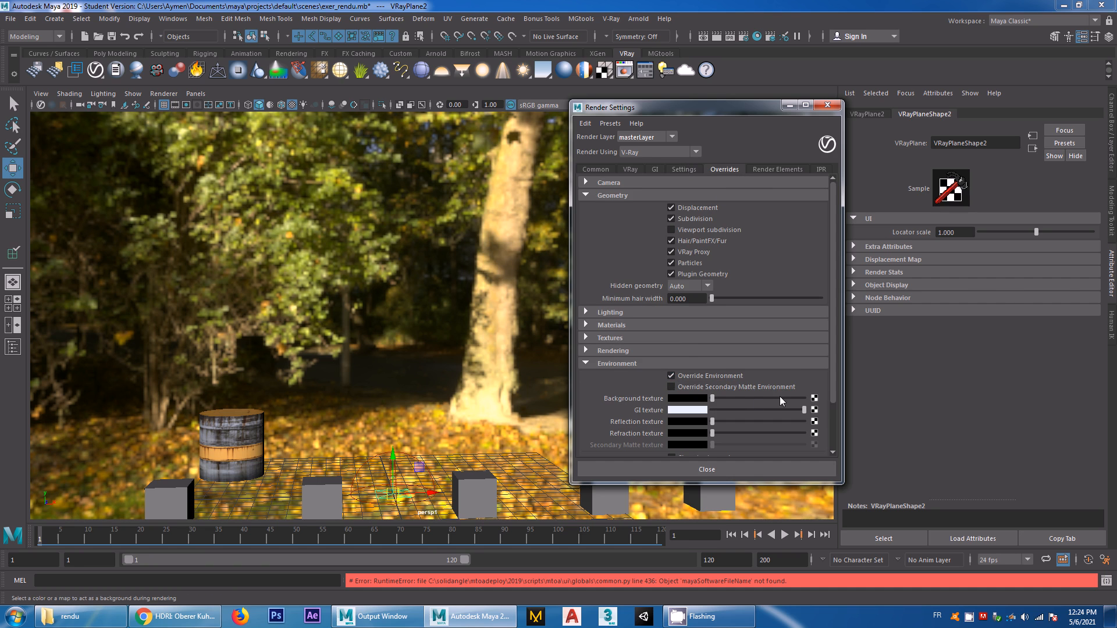
left_click(815, 399)
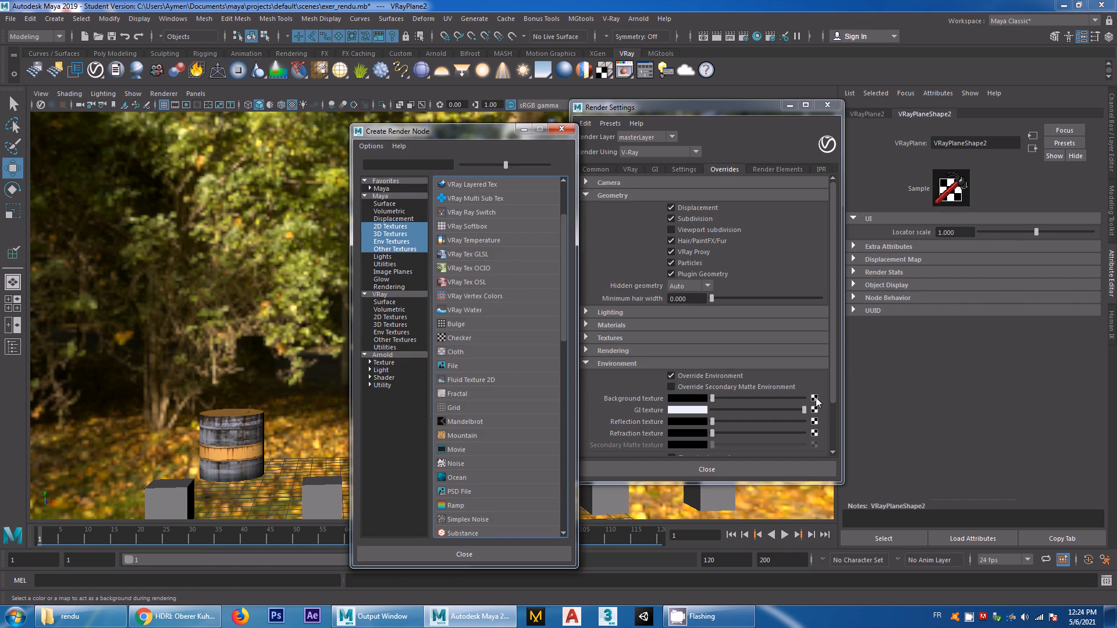
left_click(452, 367)
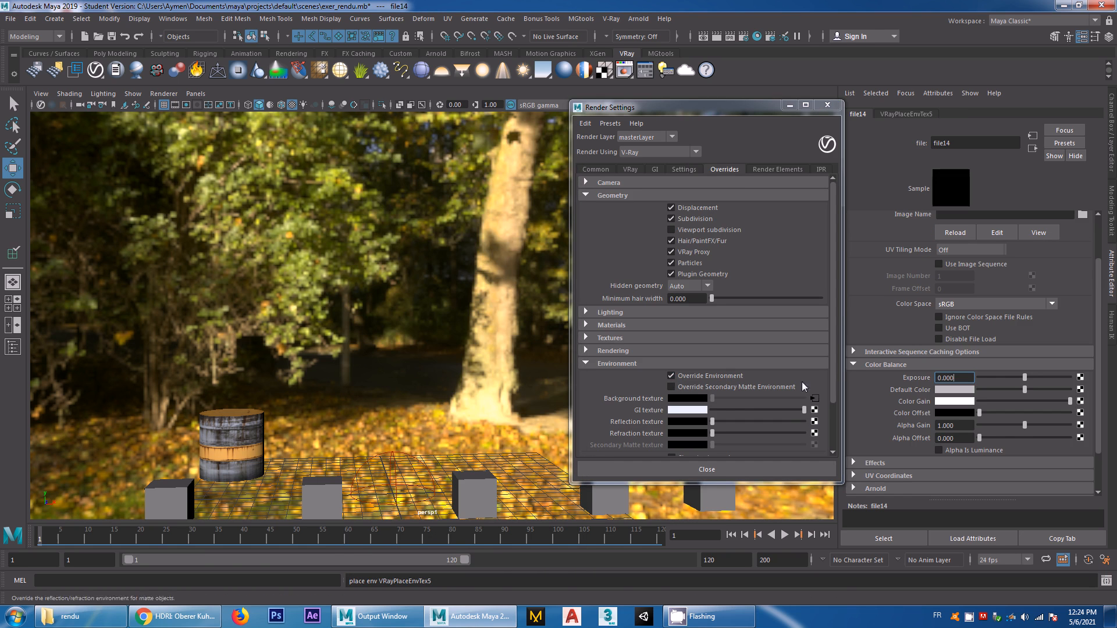
Load sunny_vondelpark_2k.hdr into the background texture's File node and close the render settings
left_click(1082, 214)
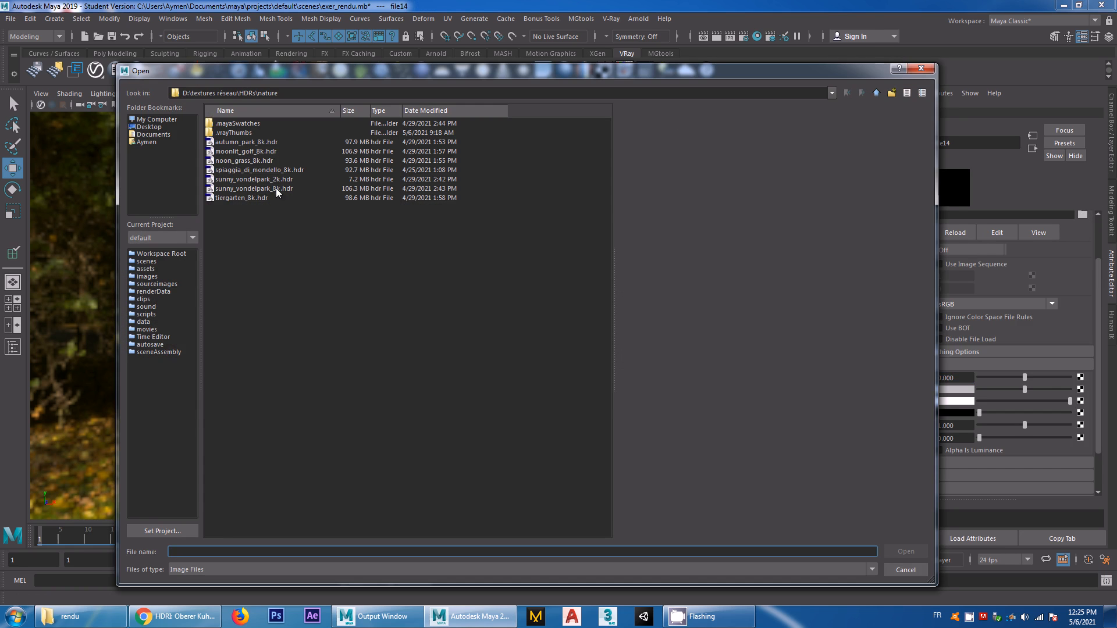
left_click(285, 180)
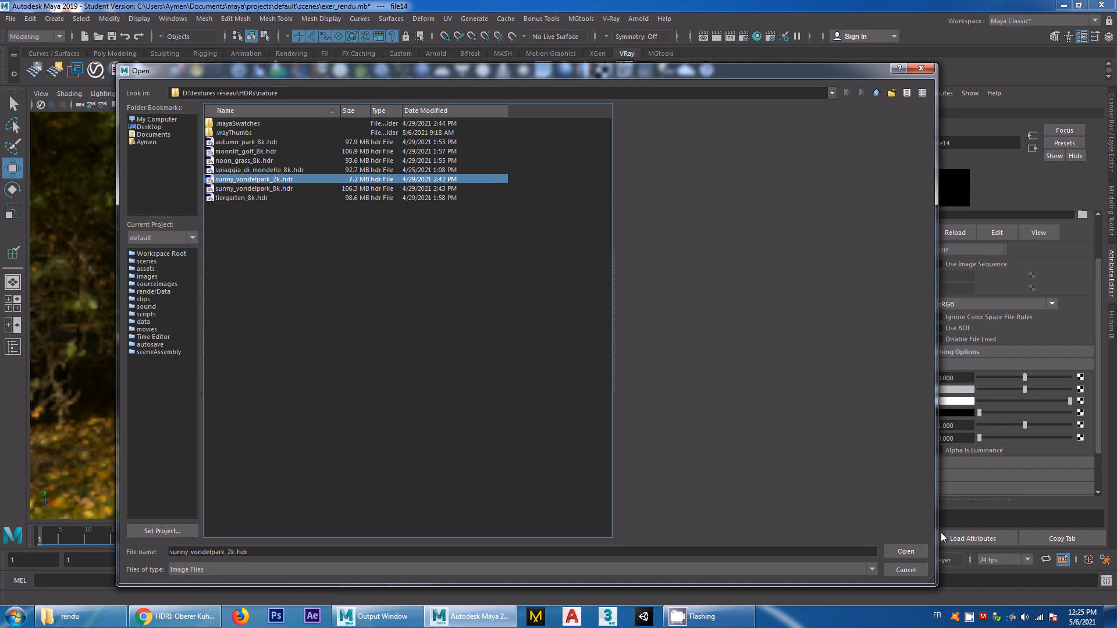
left_click(905, 551)
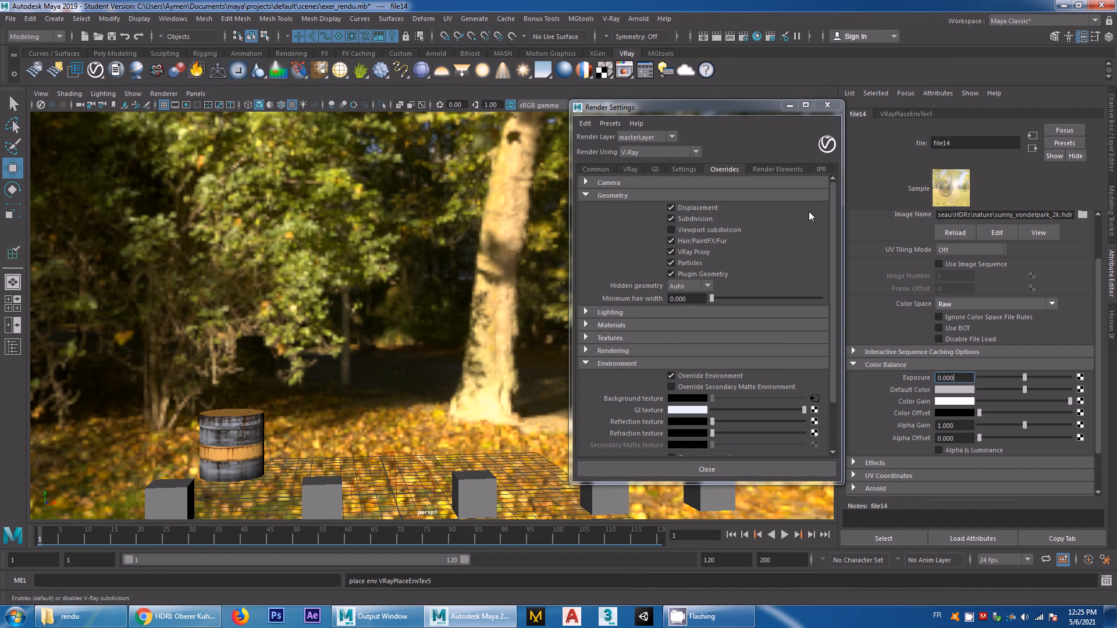
left_click(827, 104)
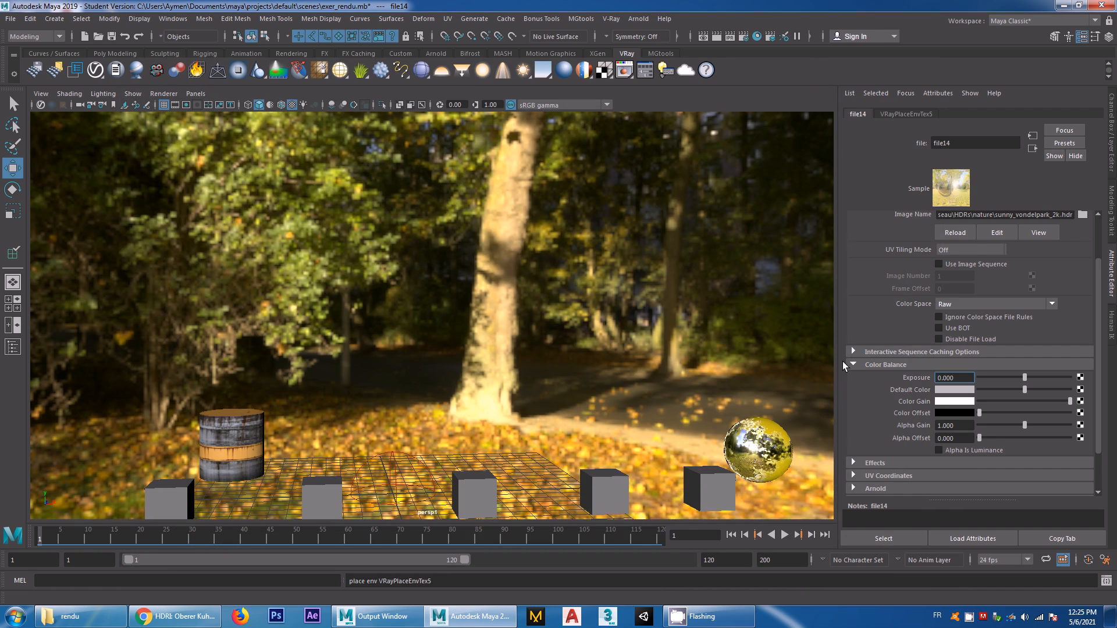
left_click(852, 364)
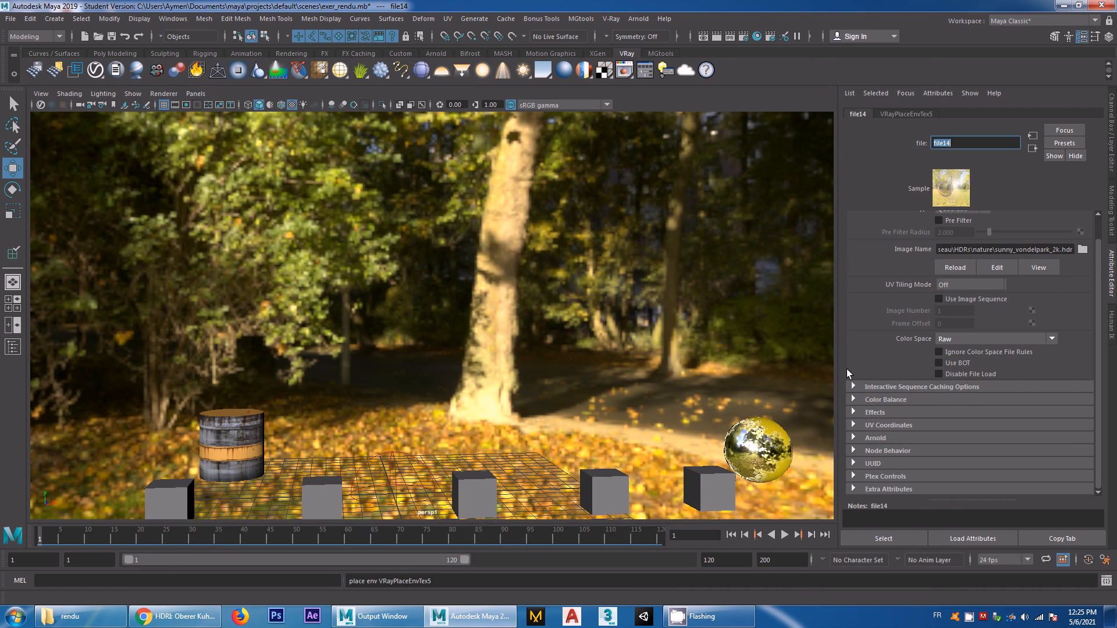
Render the frame again and examine the background and ground plane in the V-Ray frame buffer
left_click(716, 36)
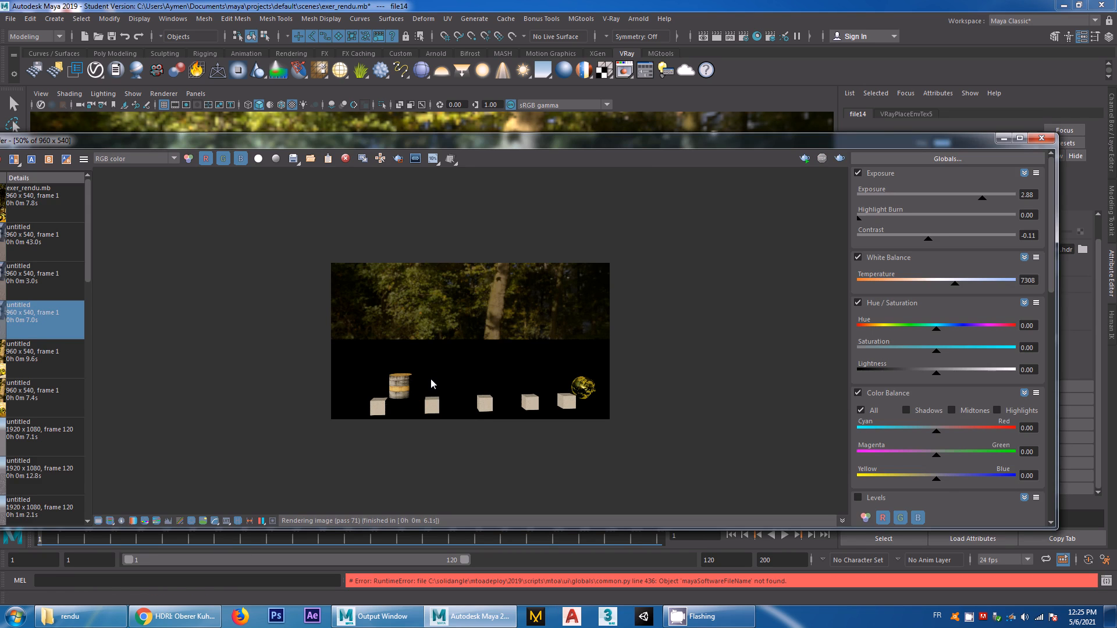
scroll(431, 379, "up", 2)
scroll(431, 379, "down", 1)
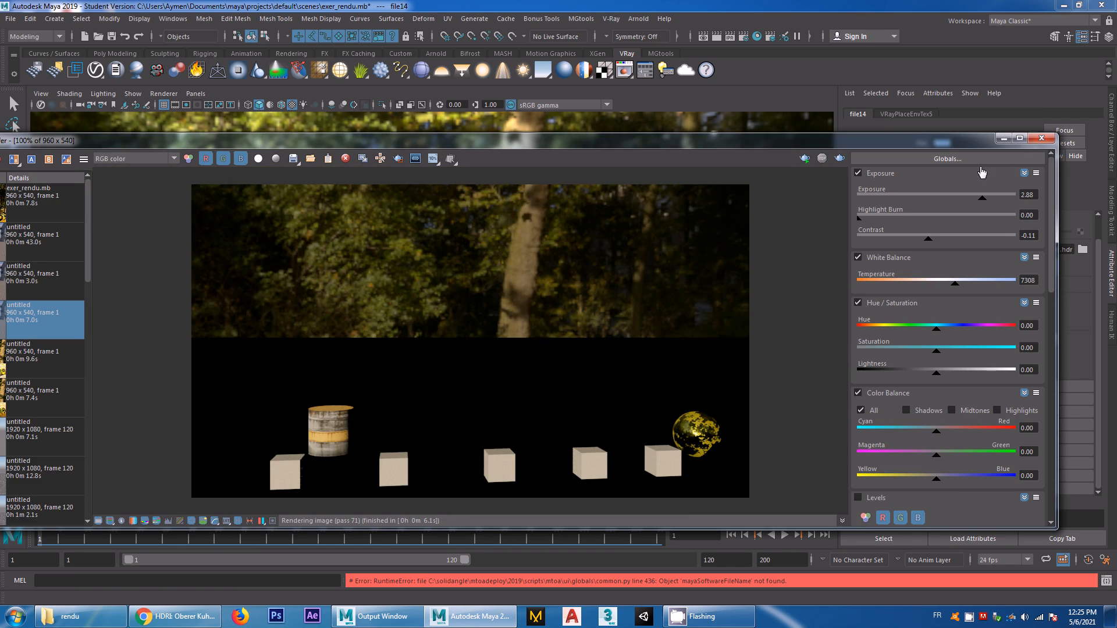
left_click(1041, 138)
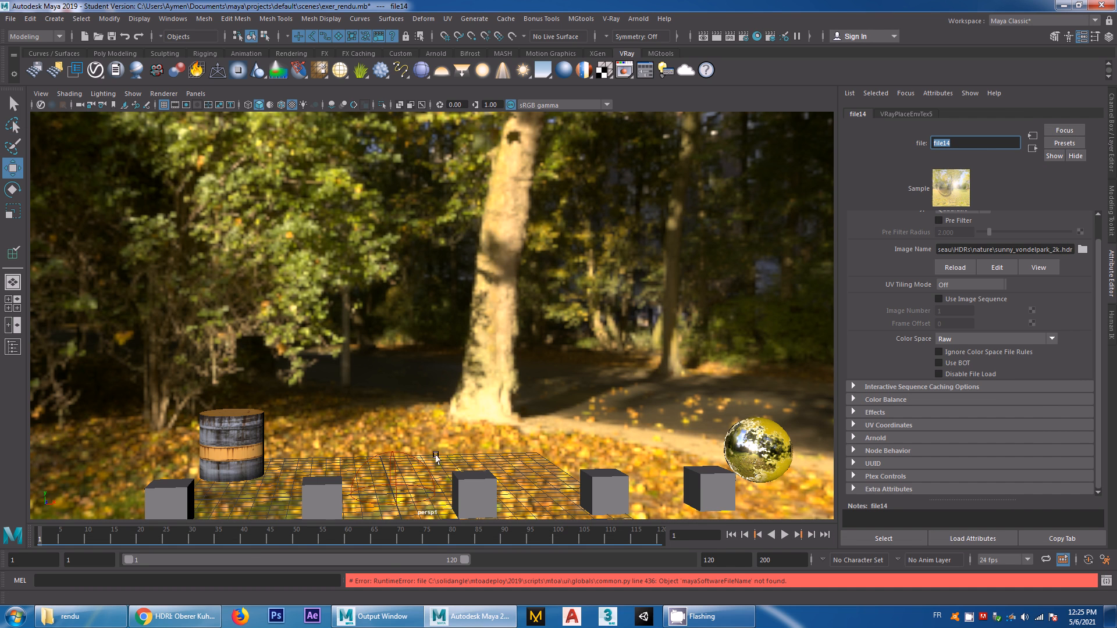
Select VRayPlane2 in the Outliner and check its transform attributes
left_click(12, 347)
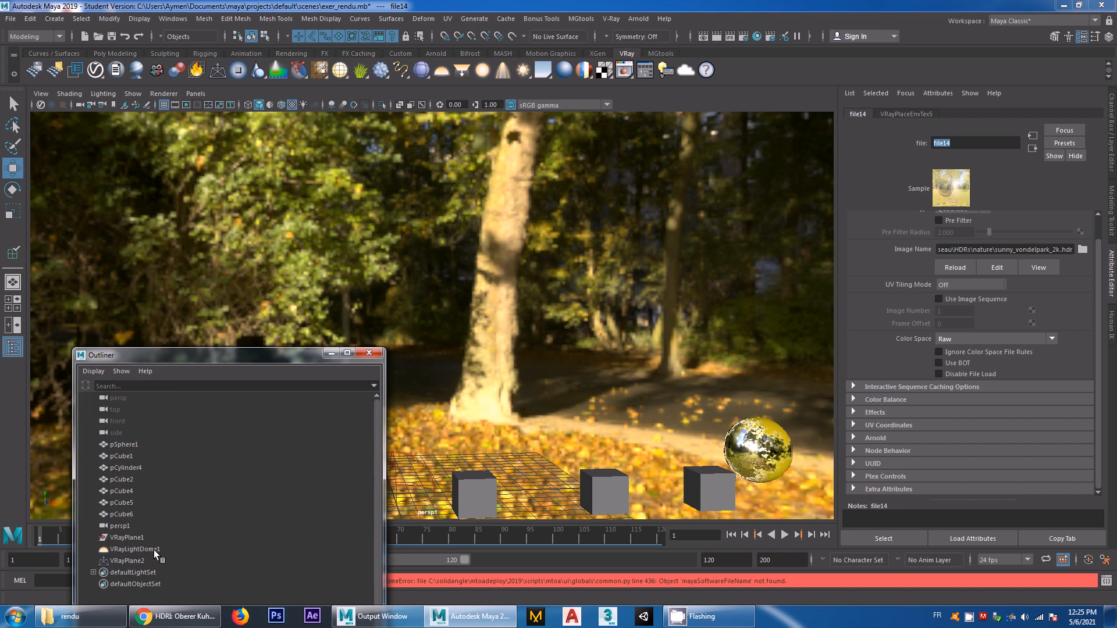
left_click(113, 562)
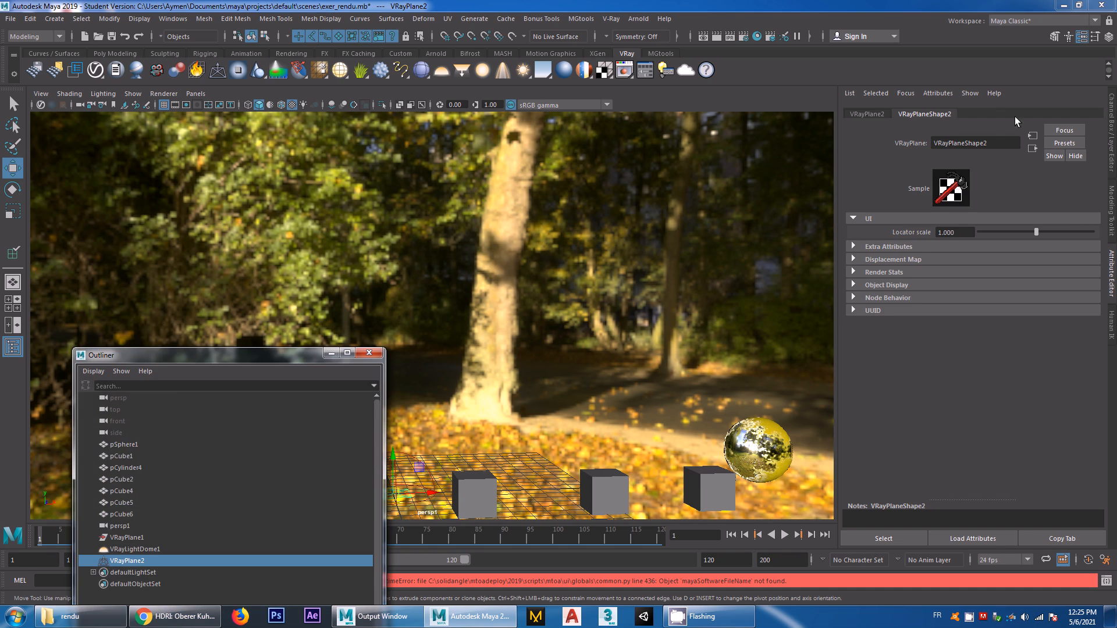
left_click(870, 112)
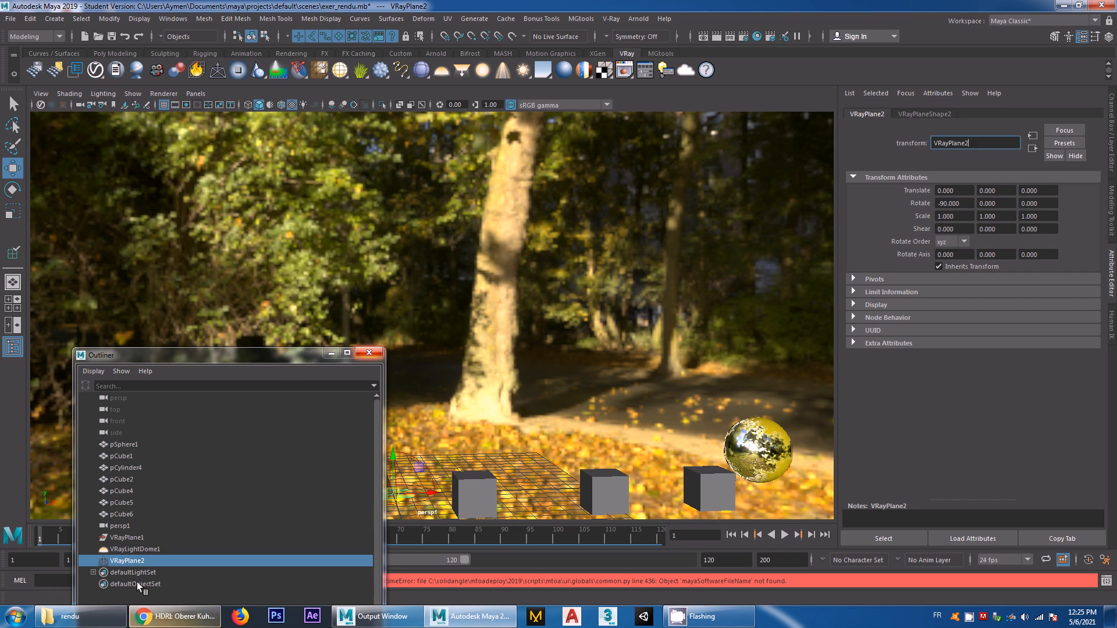
right_click(128, 562)
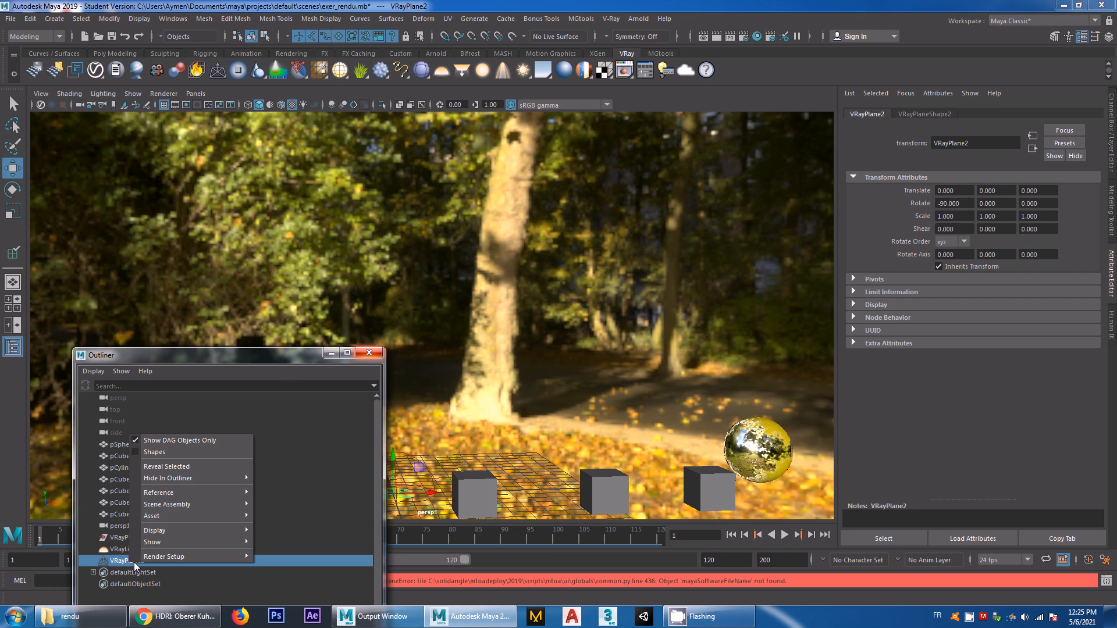
left_click(126, 560)
left_click(370, 354)
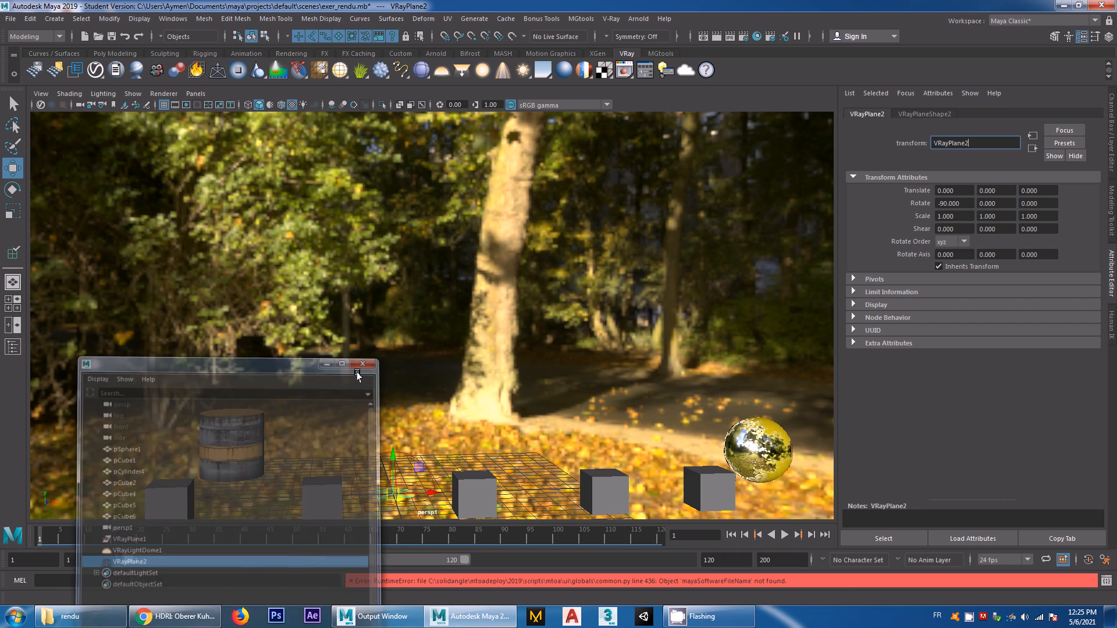
Assign a new VRay Mtl Wrapper material to VRayPlane2
right_click(390, 496)
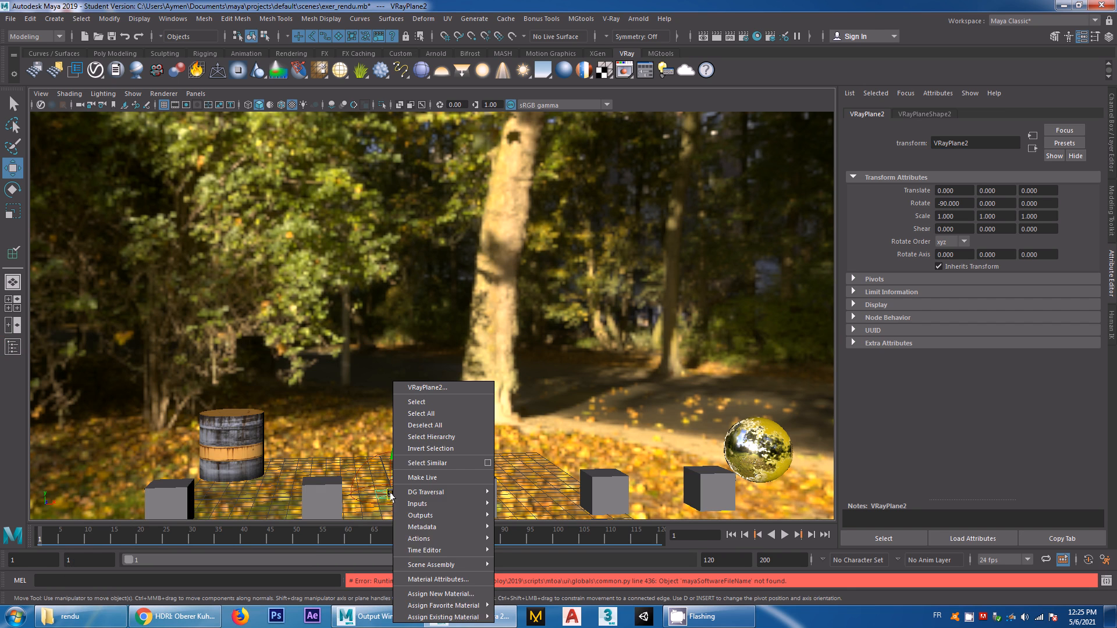
left_click(422, 593)
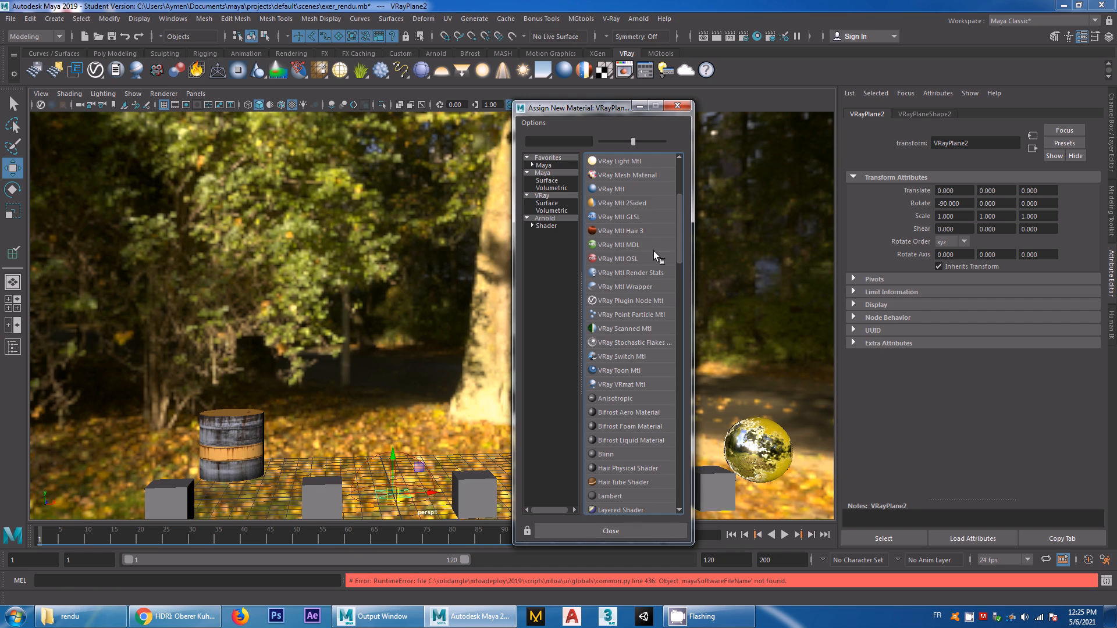
left_click(616, 288)
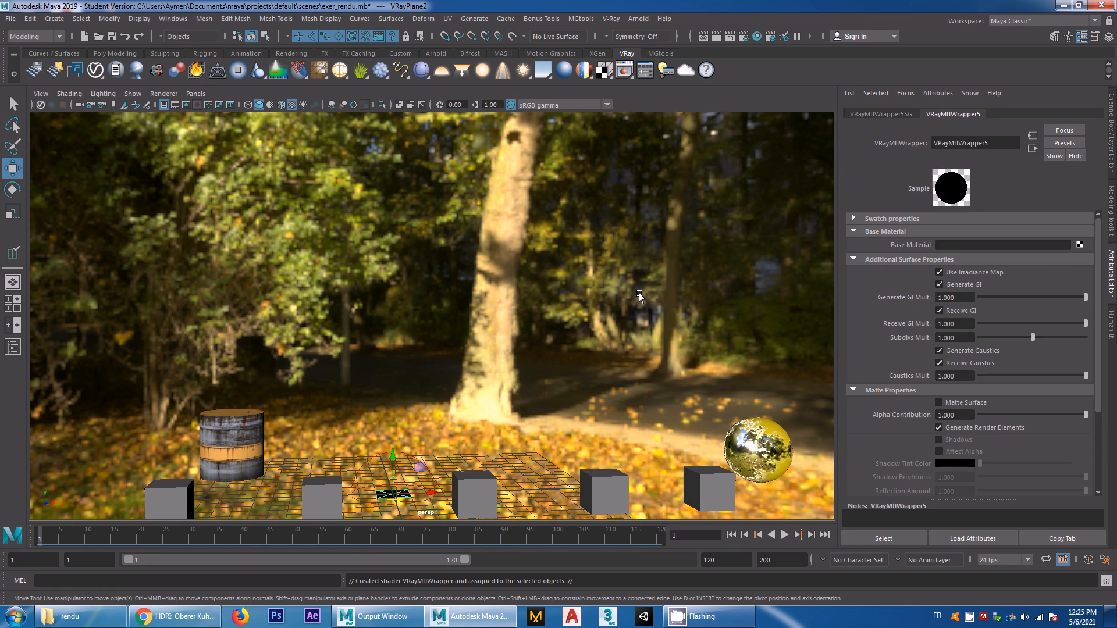
Connect a File texture to the wrapper's Base Material and load sunny_vondelpark_2k.hdr into it
left_click(1080, 244)
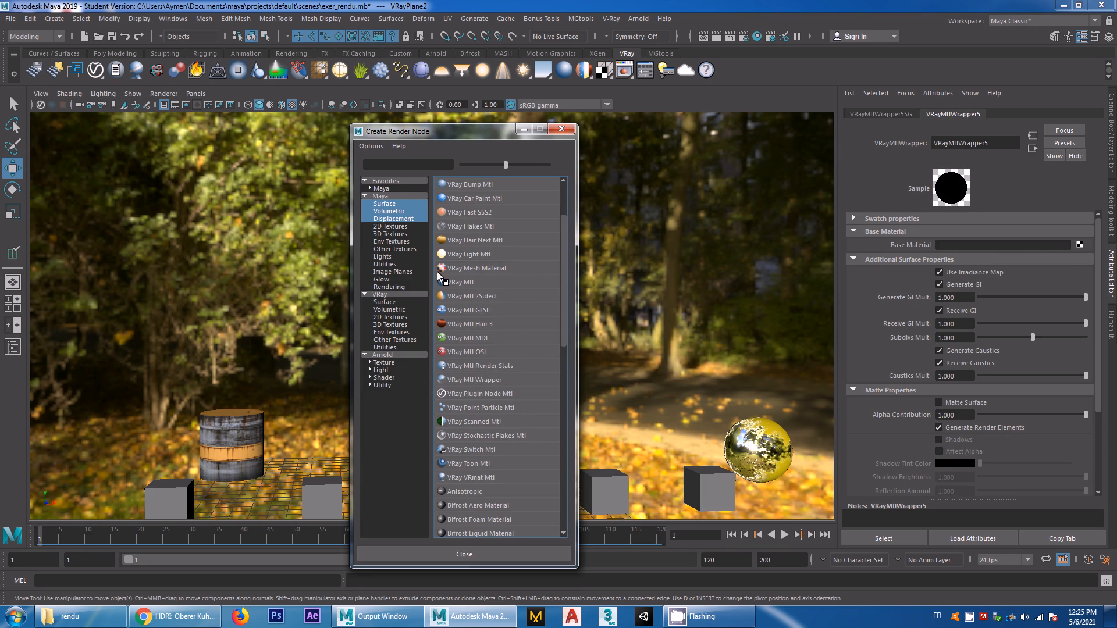
left_click(390, 226)
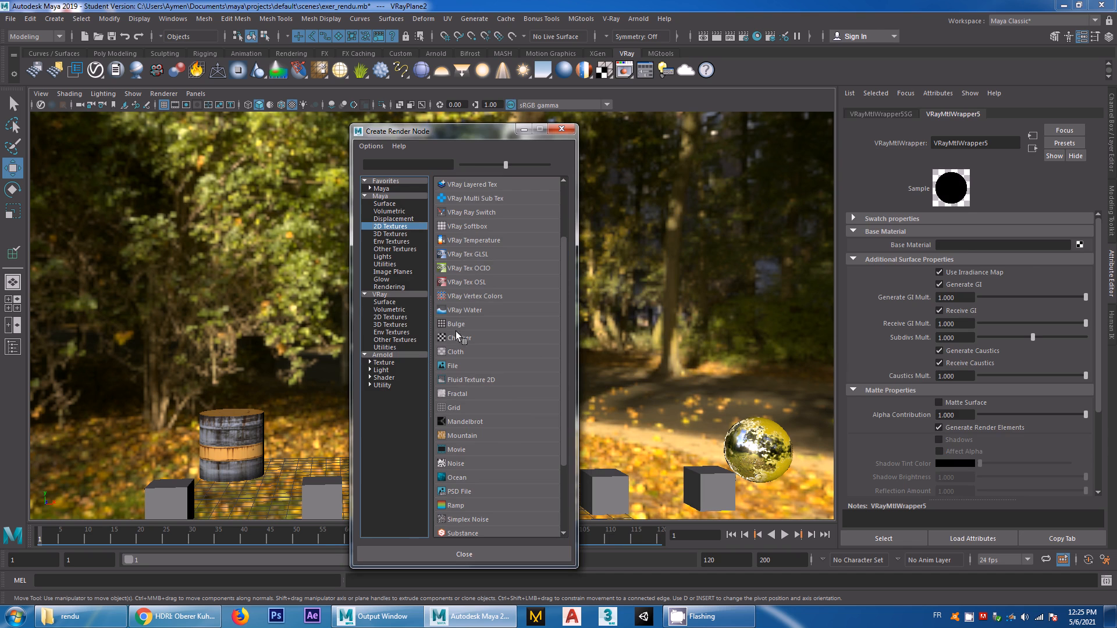
left_click(455, 365)
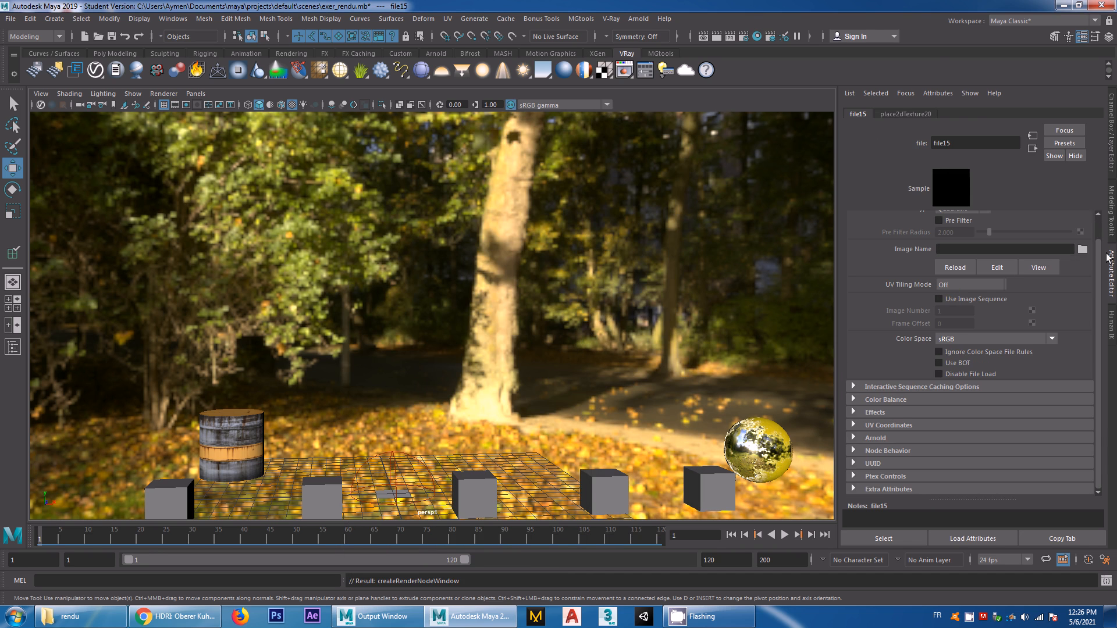
left_click(1082, 250)
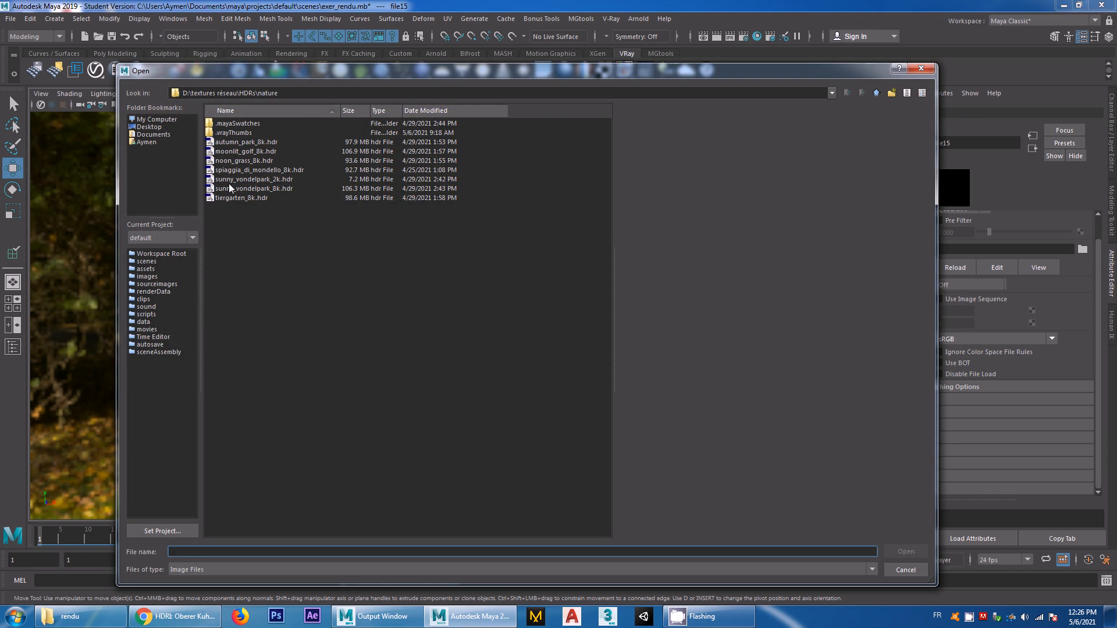
left_click(256, 180)
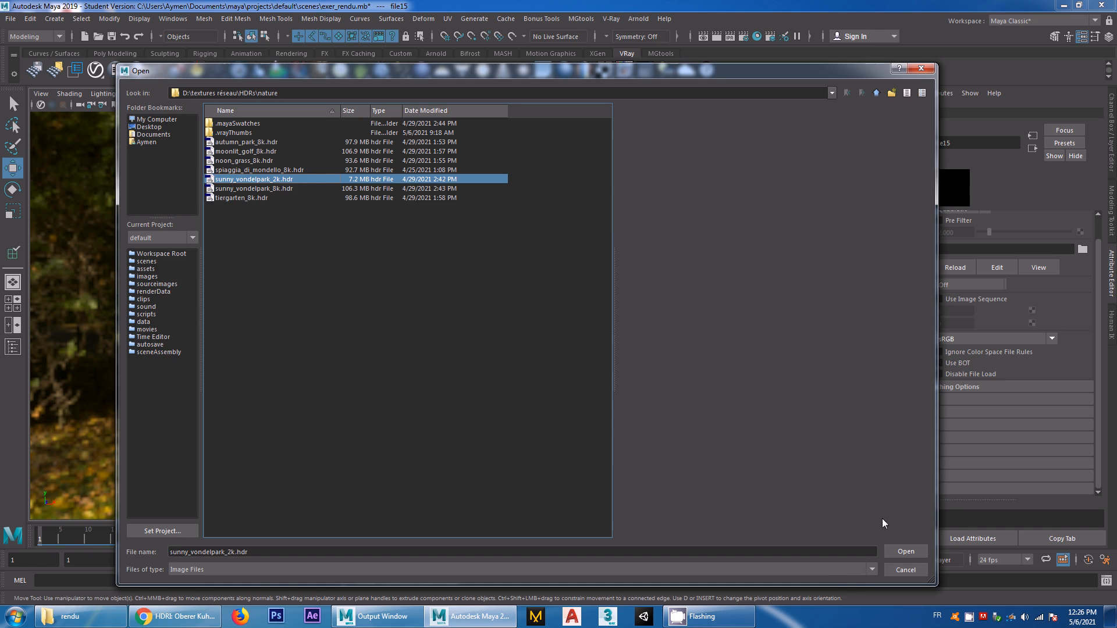
left_click(906, 552)
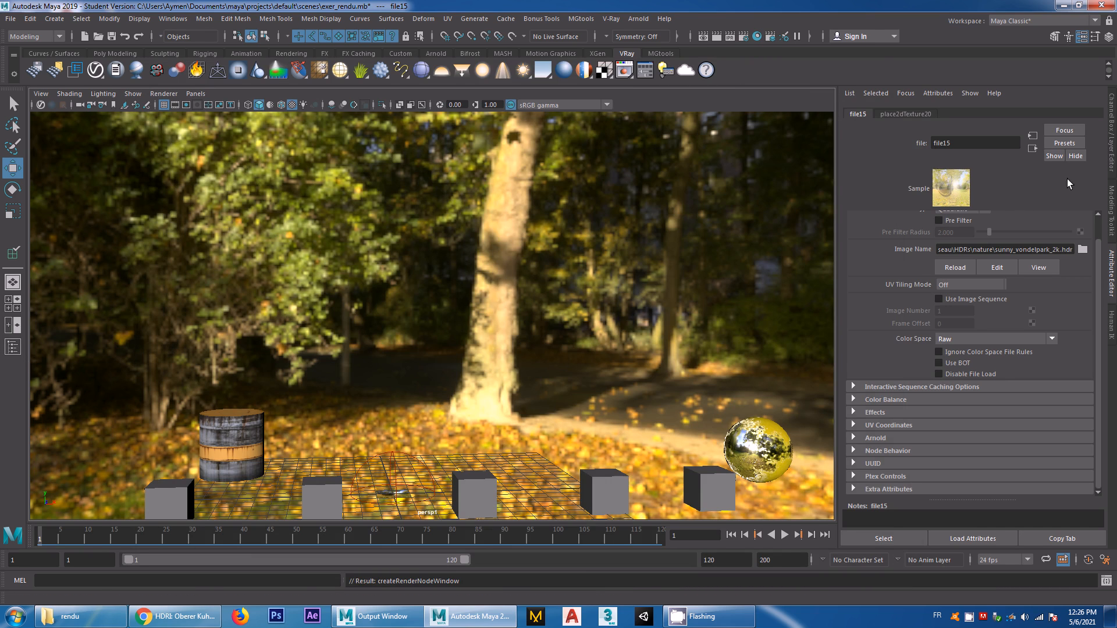
Make the wrapper a matte surface with an alpha contribution of -1, and enable Shadows and Affect Alpha
left_click(1031, 148)
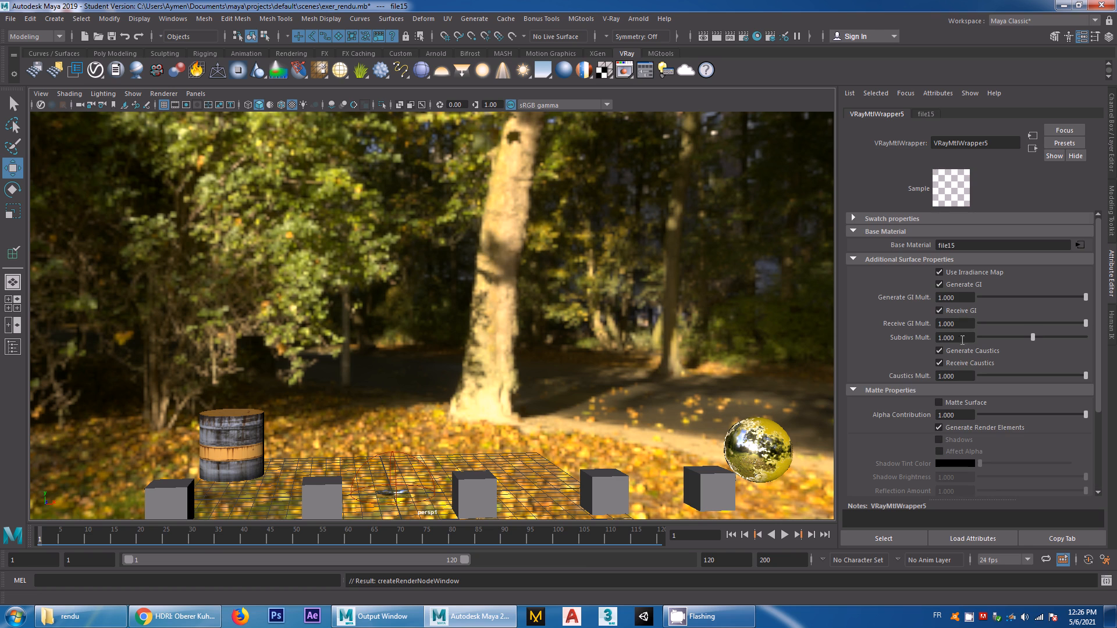
left_click(942, 404)
left_click(945, 414)
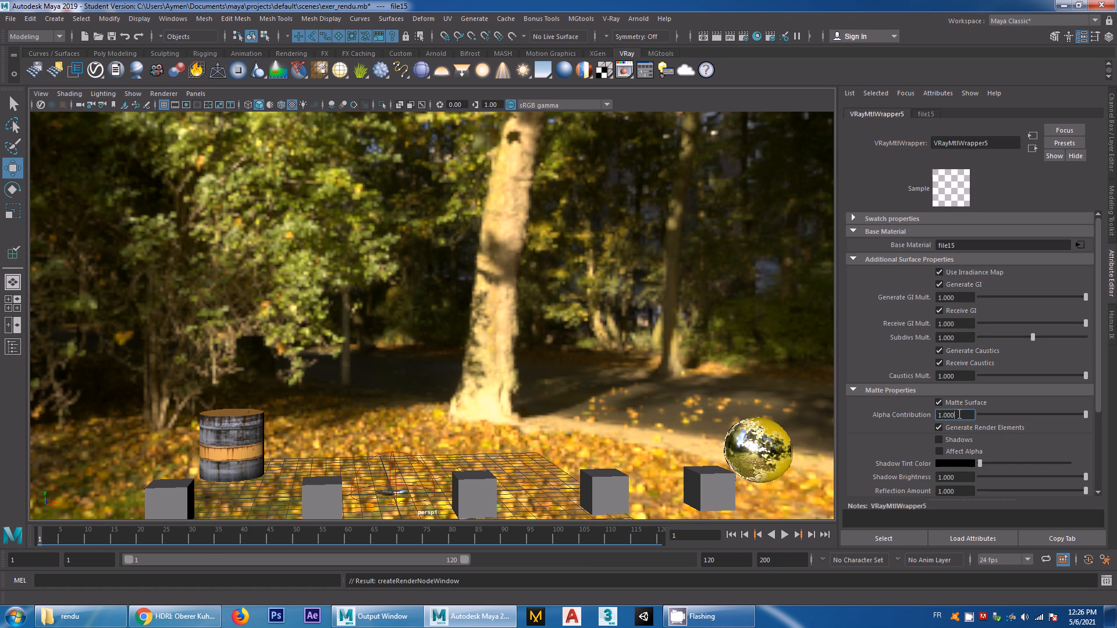
type("-1")
Rename the wrapper material to vrayplane
left_click_drag(1004, 143, 902, 146)
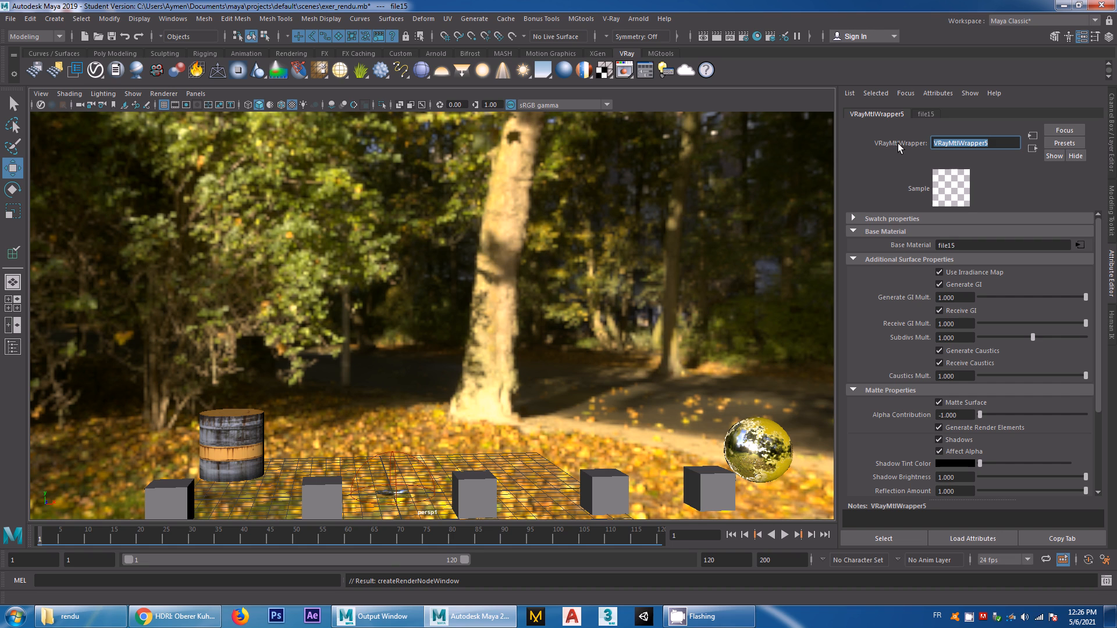
type("vrayplane")
key("Return")
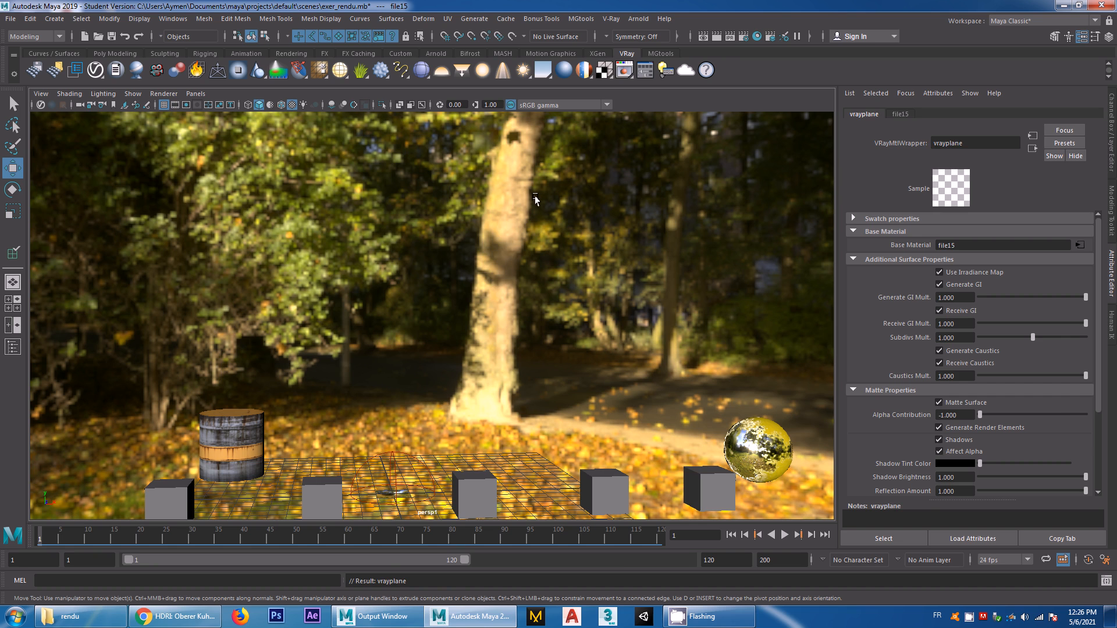
Render the frame to examine the matte ground, and check the horizontal rotation of the dome light's environment placement
left_click(716, 36)
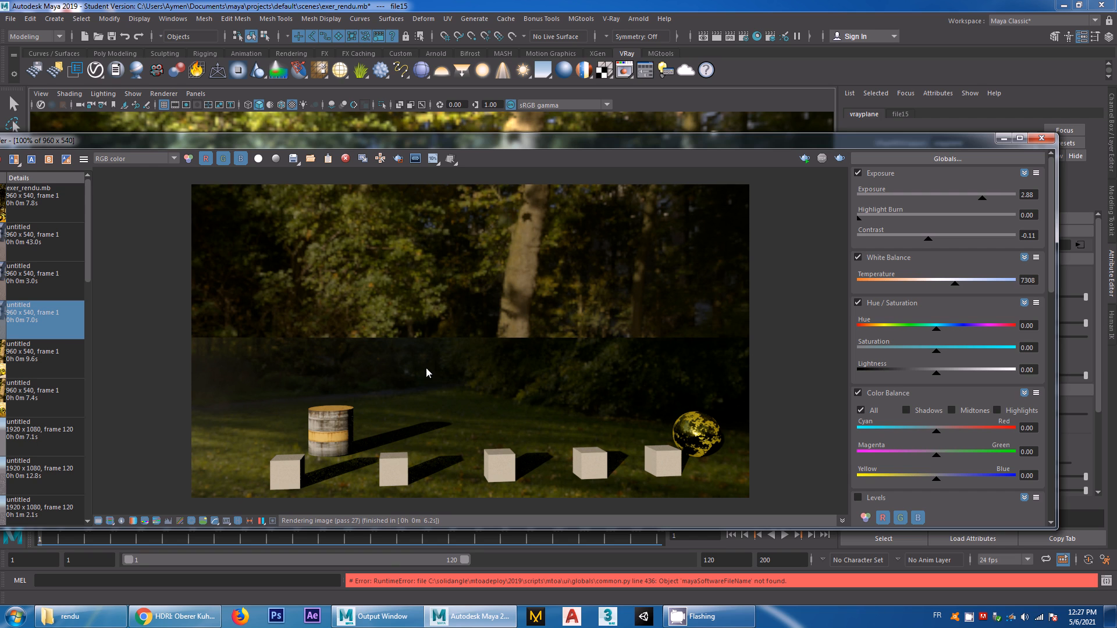
left_click(1043, 140)
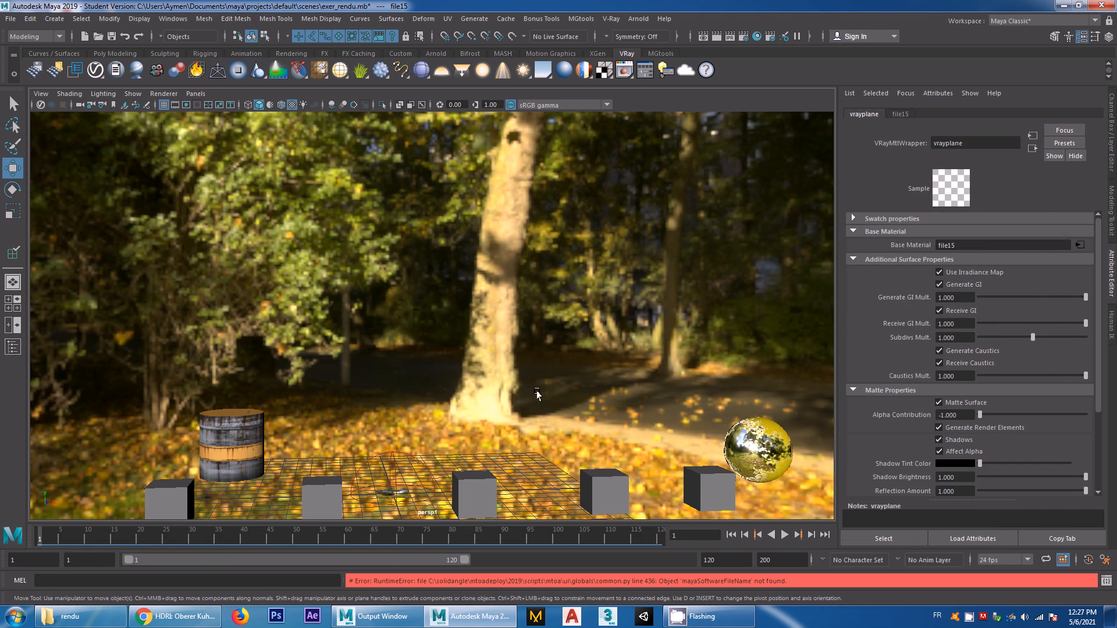
left_click(406, 457)
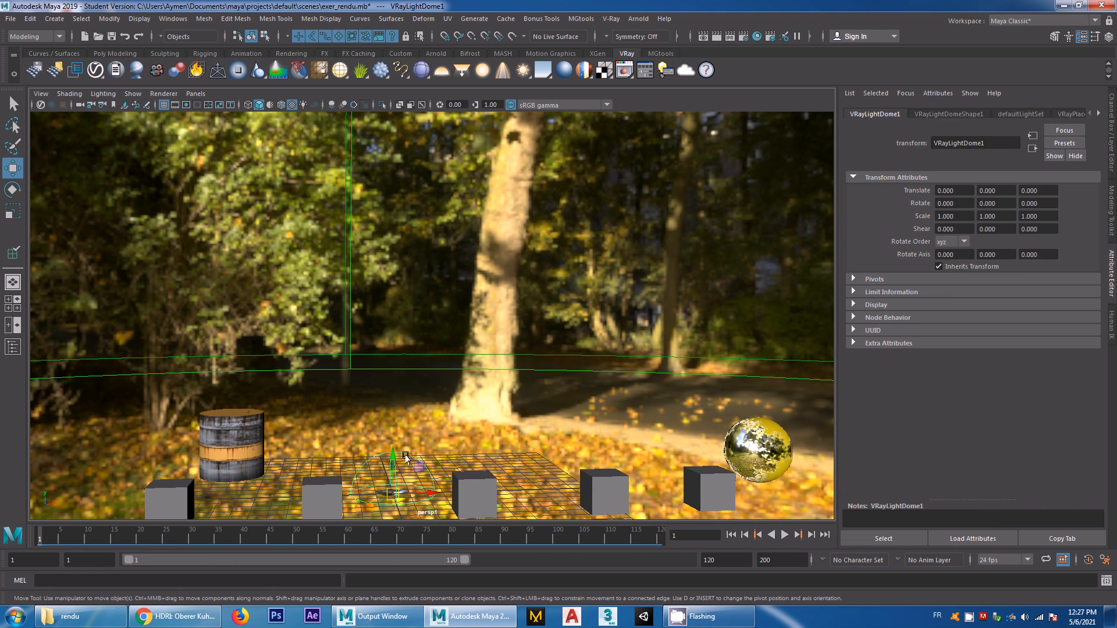
left_click(1060, 114)
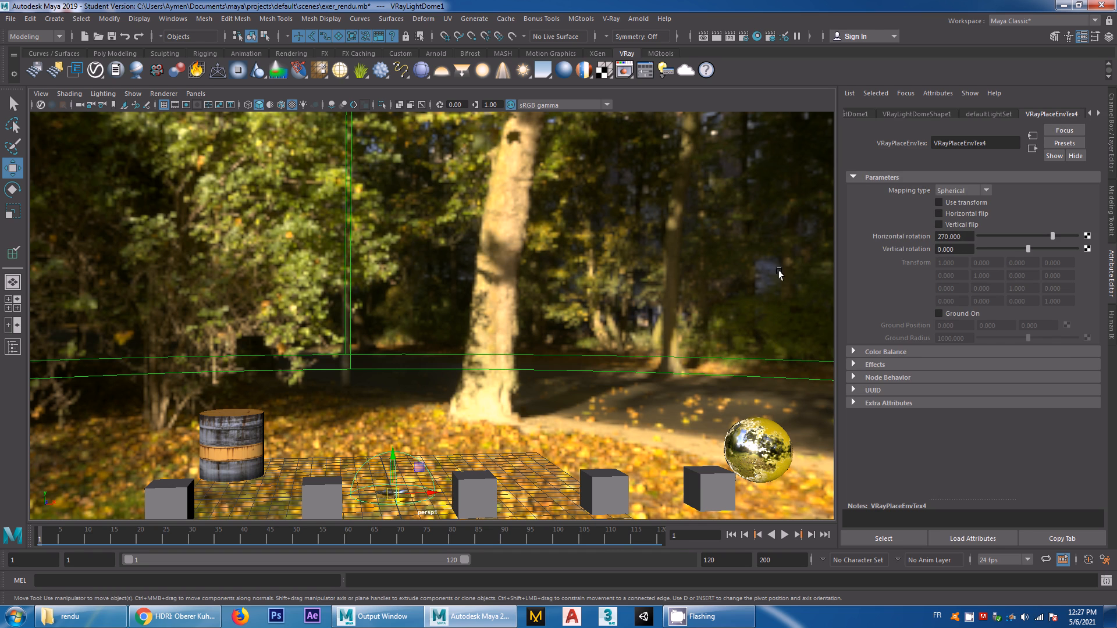
Set the horizontal rotation of the override background texture's VRayPlaceEnvTex node to 270 and close the render settings
left_click(744, 36)
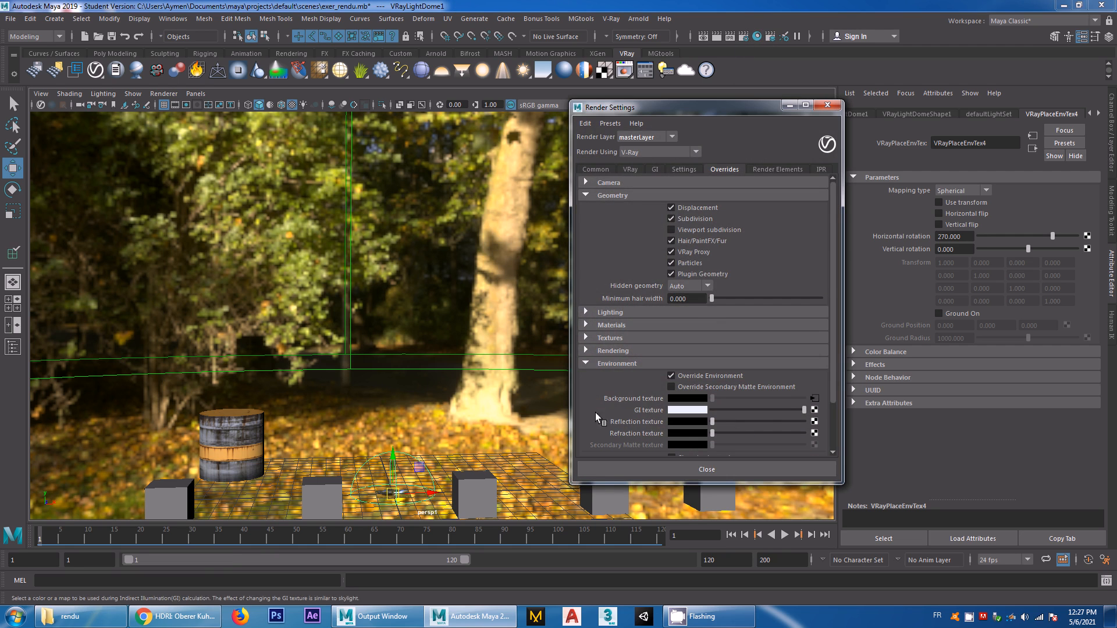
left_click(814, 399)
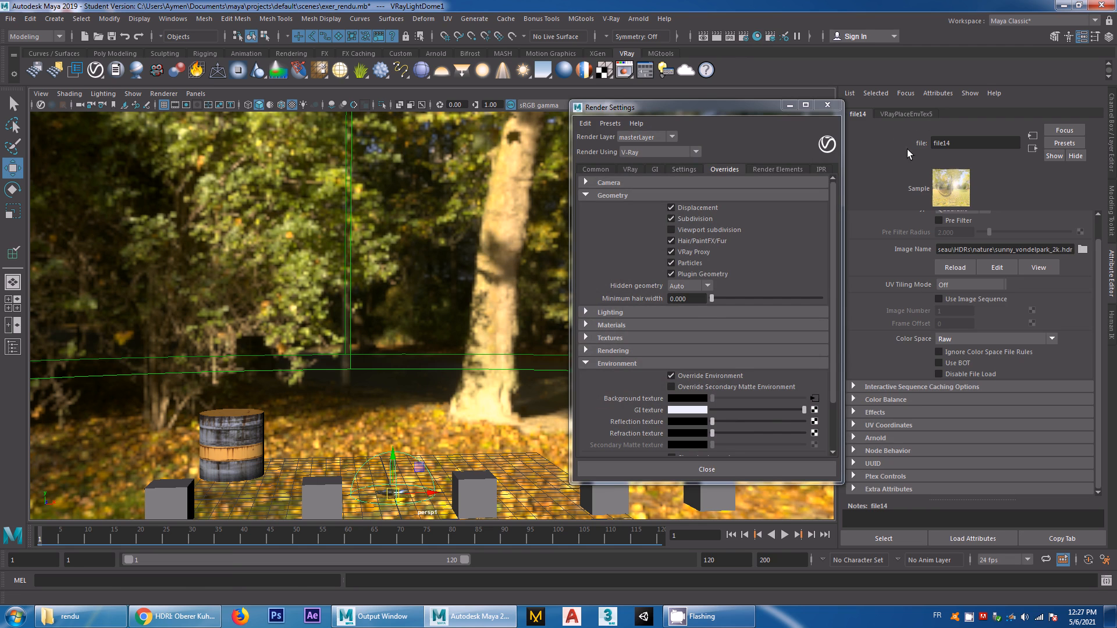
left_click(906, 113)
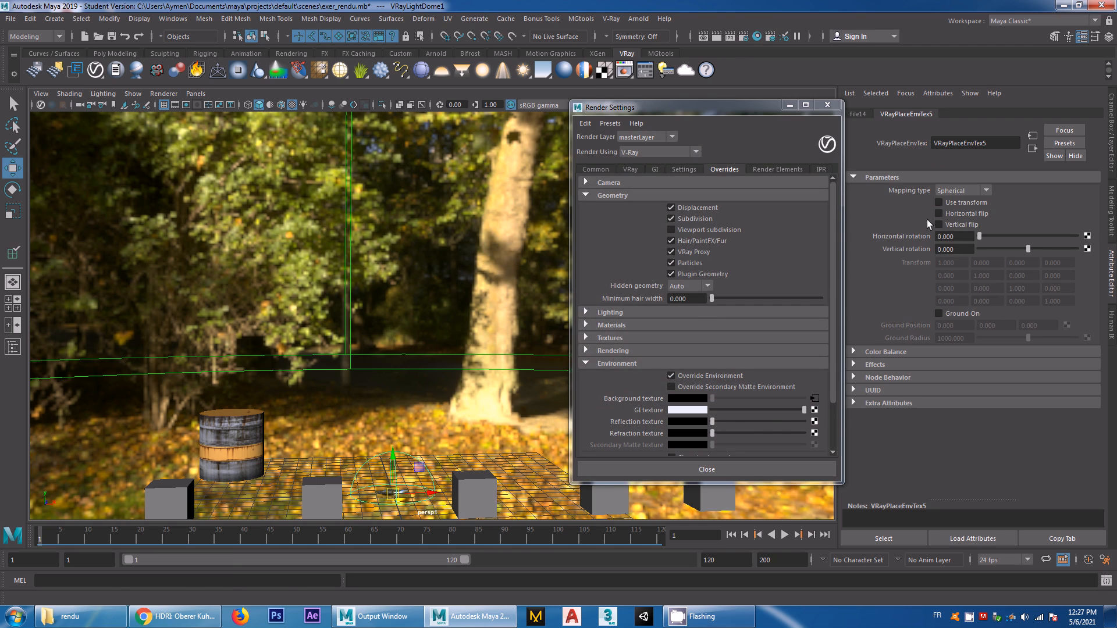
left_click_drag(959, 238, 901, 239)
type("270")
key("Return")
left_click(827, 104)
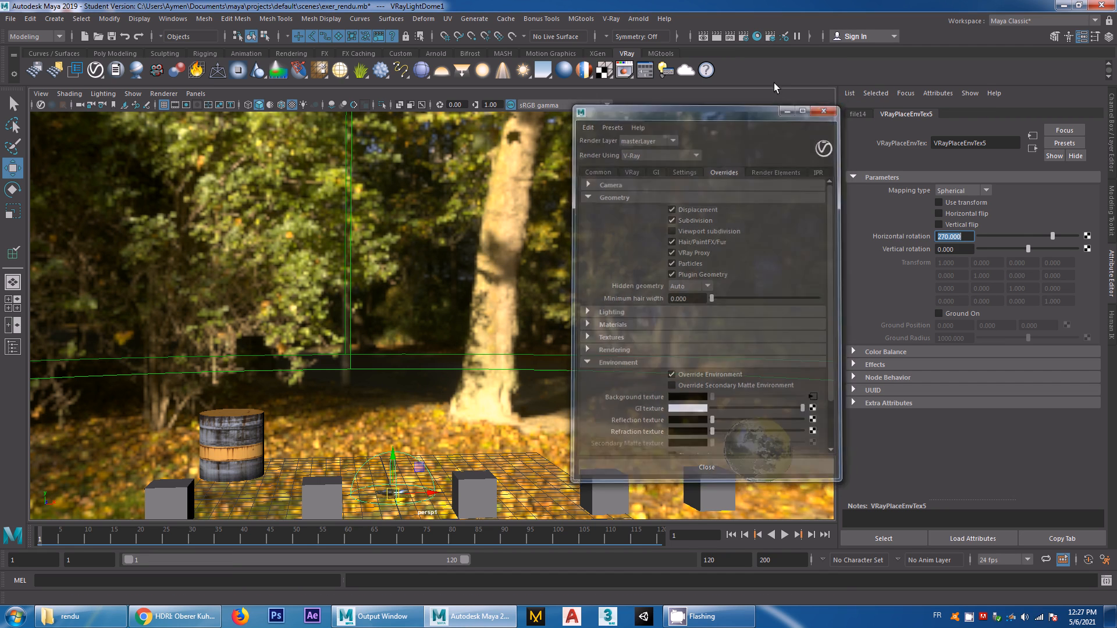
Render the frame again to check the rotated background against the ground plane
left_click(728, 37)
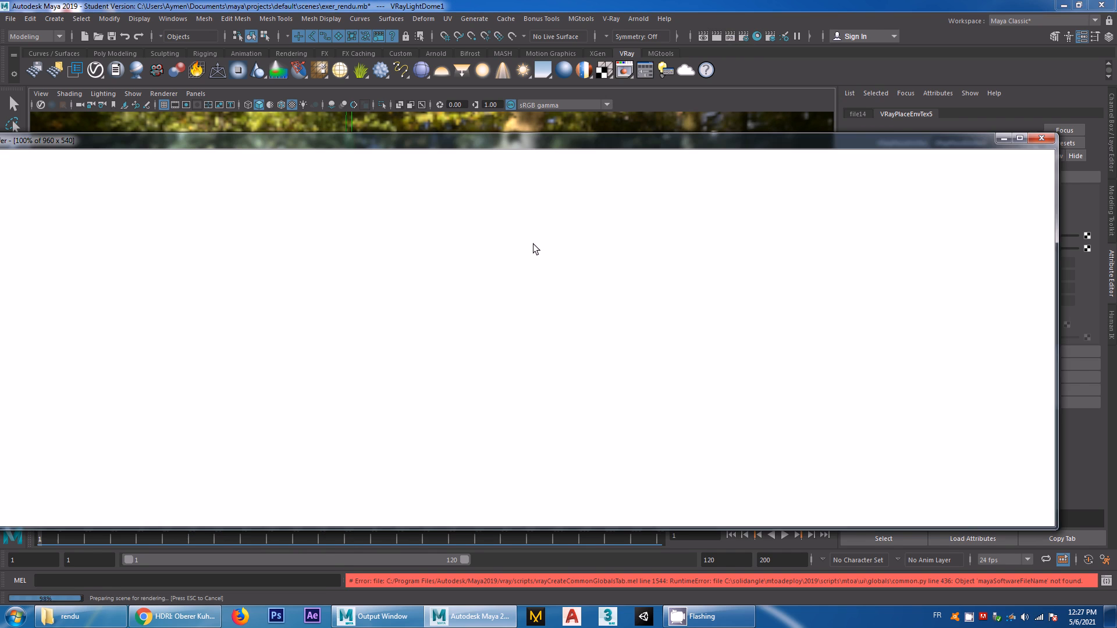